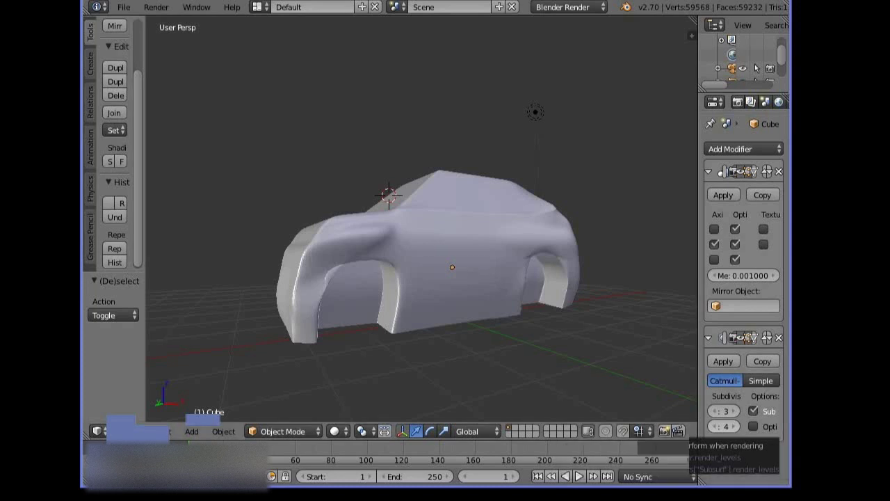
- Orbit the car to a three-quarter front view and export it as a Wavefront OBJ
mouse_move(495, 205)
middle_mouse_down()
mouse_move(493, 245)
mouse_move(373, 213)
mouse_move(591, 185)
middle_mouse_up()
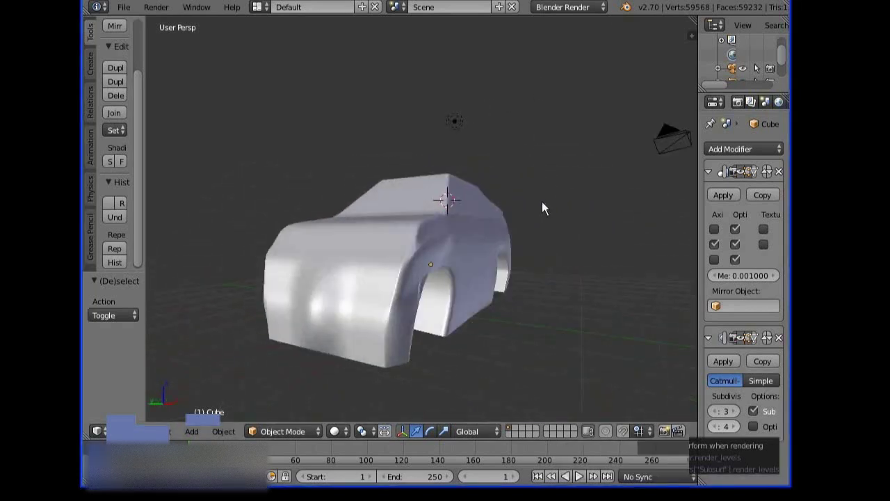
mouse_move(543, 206)
middle_mouse_down()
mouse_move(535, 229)
mouse_move(489, 238)
middle_mouse_up()
scroll(488, 237, "up", 2)
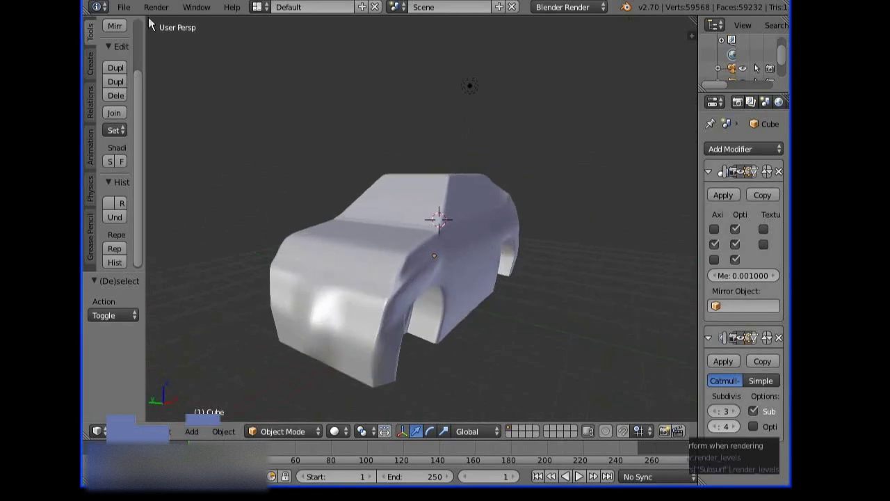
left_click(128, 8)
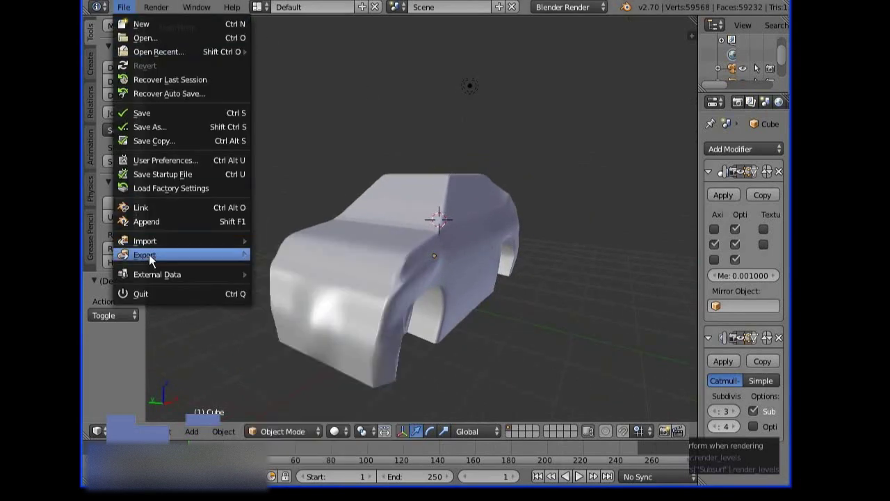
mouse_move(145, 254)
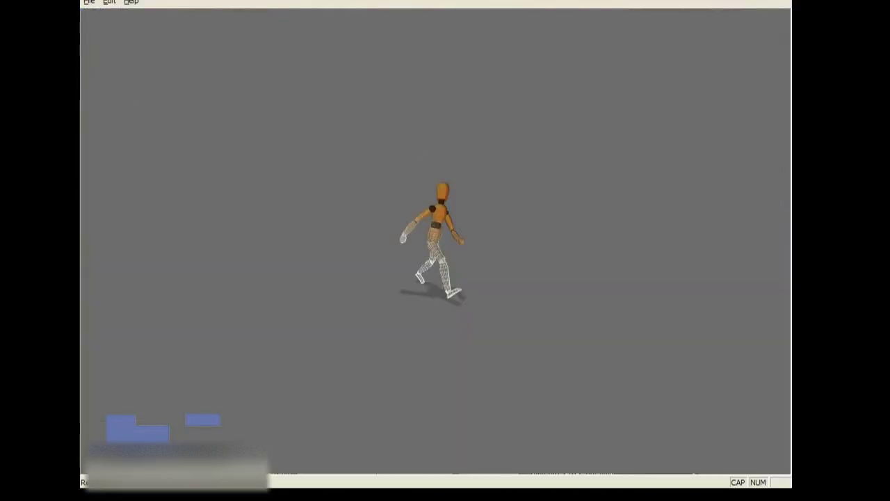
left_click(89, 3)
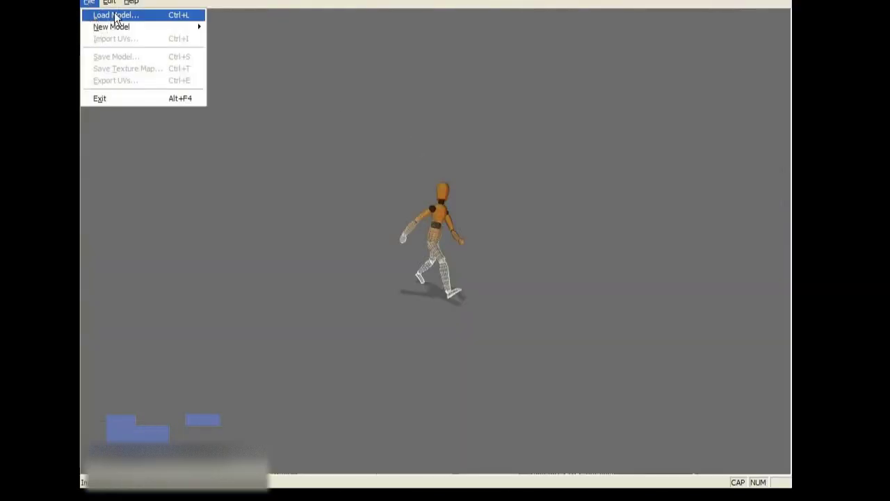
- Load the BUGA.obj car model from the Escritorio (Desktop) folder into UVMapper
left_click(115, 16)
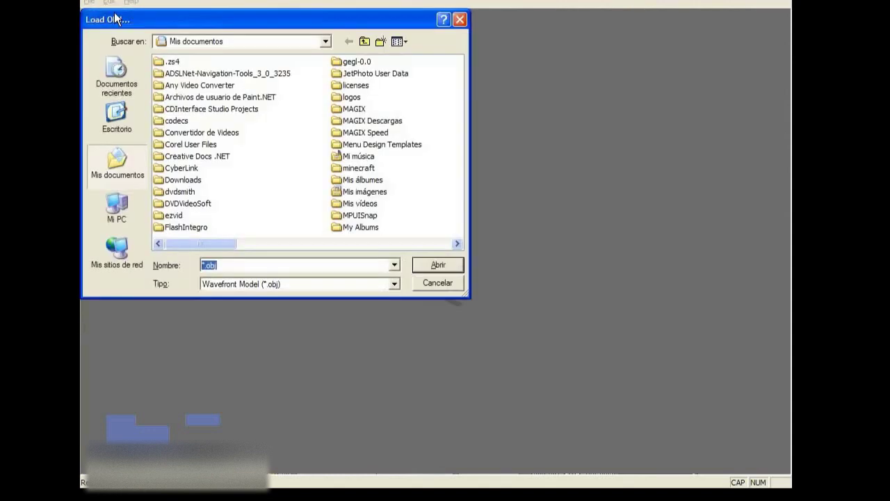
left_click(115, 123)
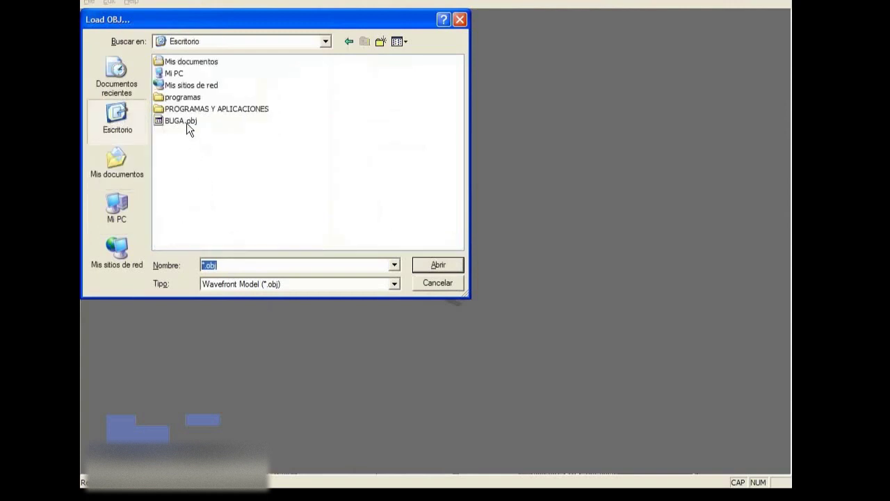
left_click(186, 124)
left_click(438, 265)
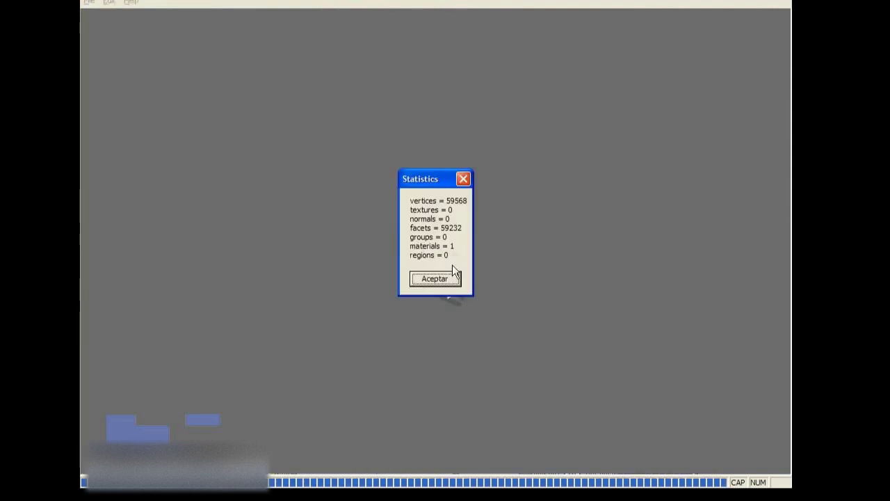
- Apply a Box UV map at map size 1024 with split front/back and gaps in map
left_click(426, 279)
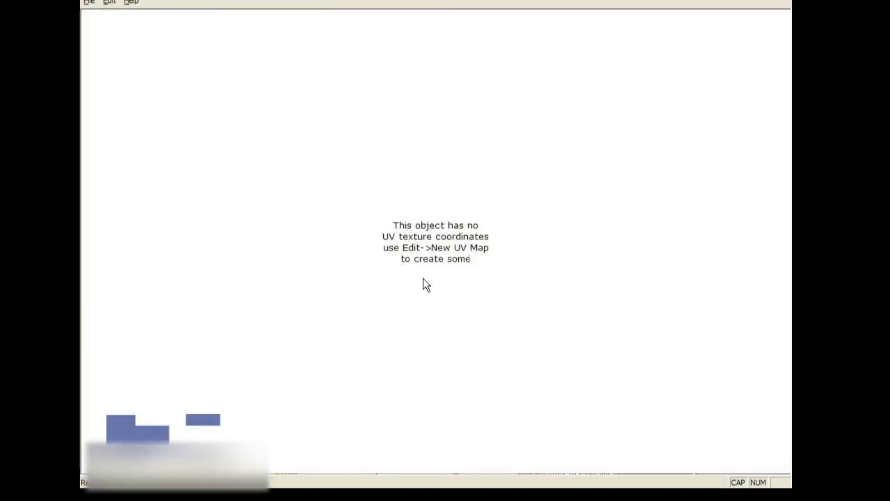
left_click(111, 2)
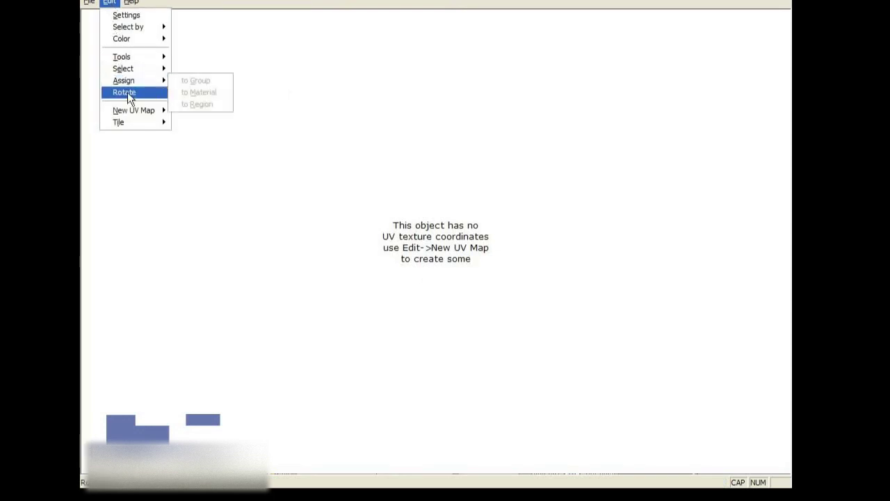
left_click(144, 112)
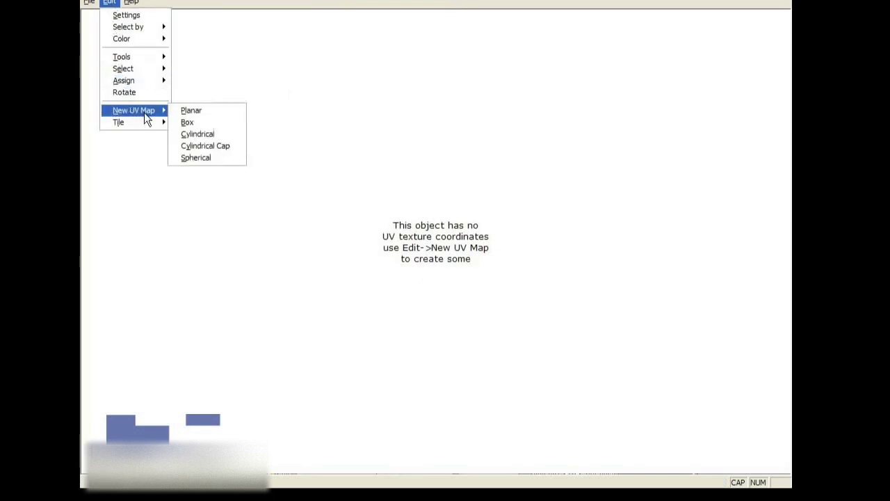
left_click(205, 121)
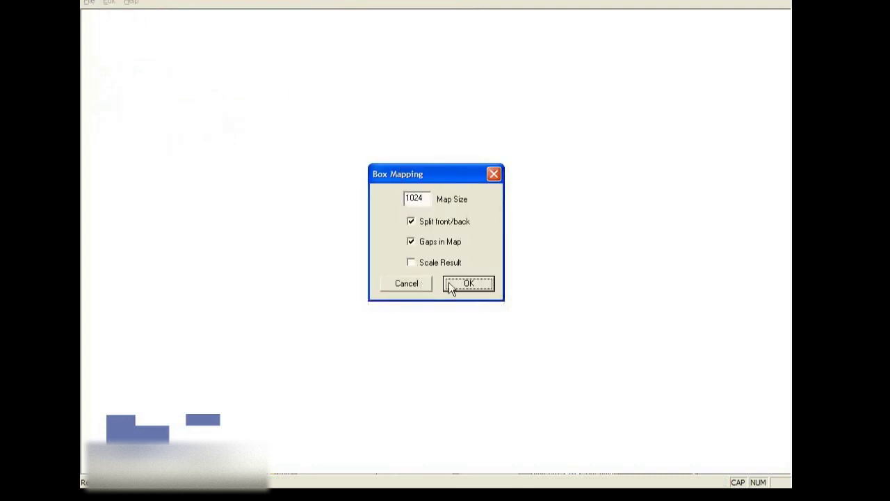
left_click(449, 286)
left_click(466, 285)
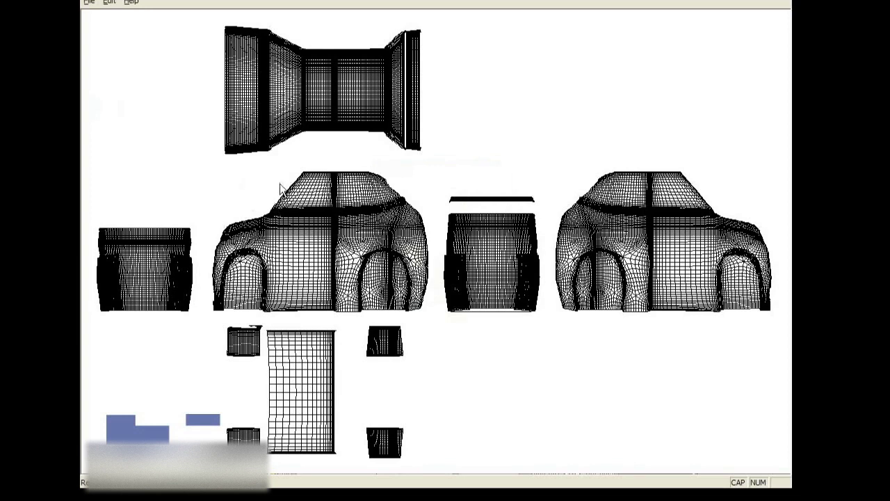
left_click(109, 2)
mouse_move(123, 69)
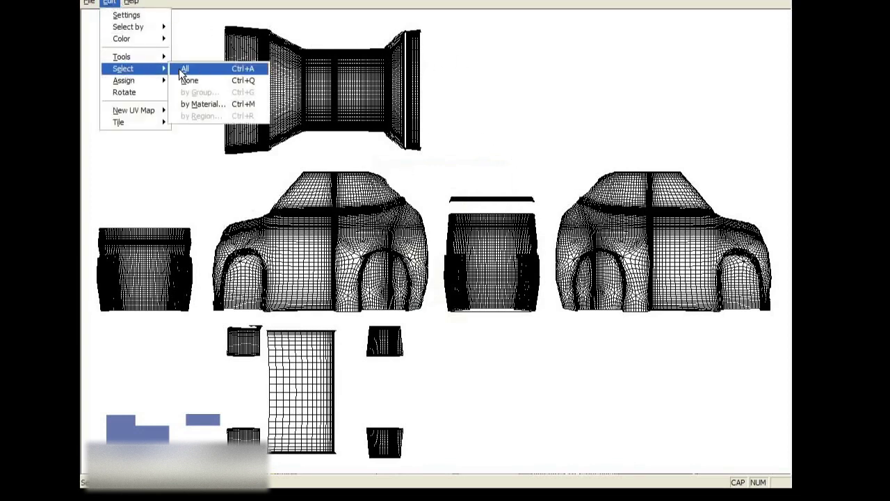
left_click(207, 105)
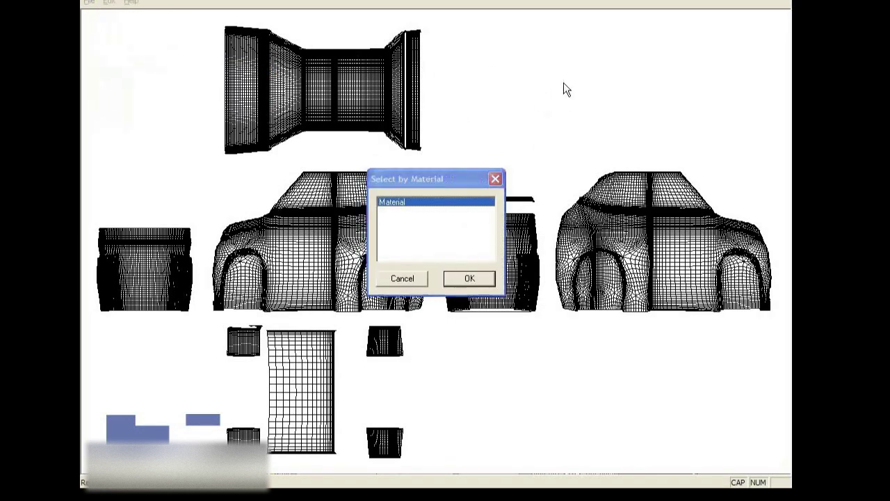
left_click(463, 280)
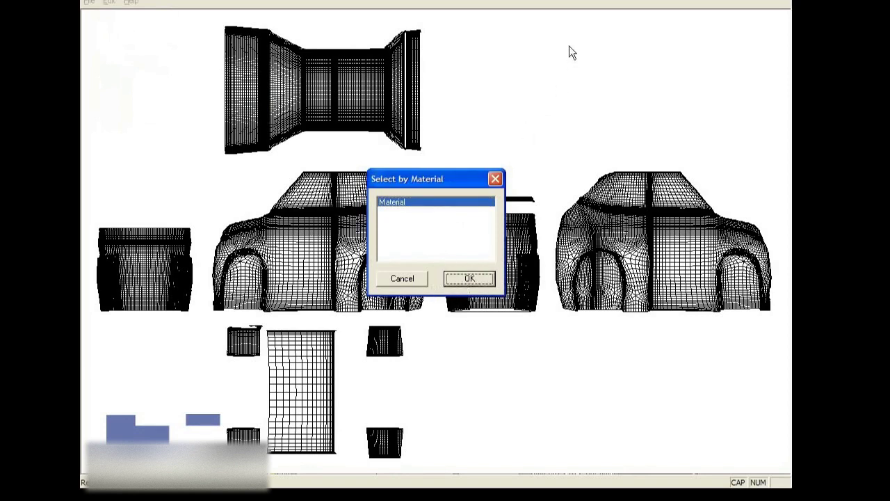
left_click(576, 81)
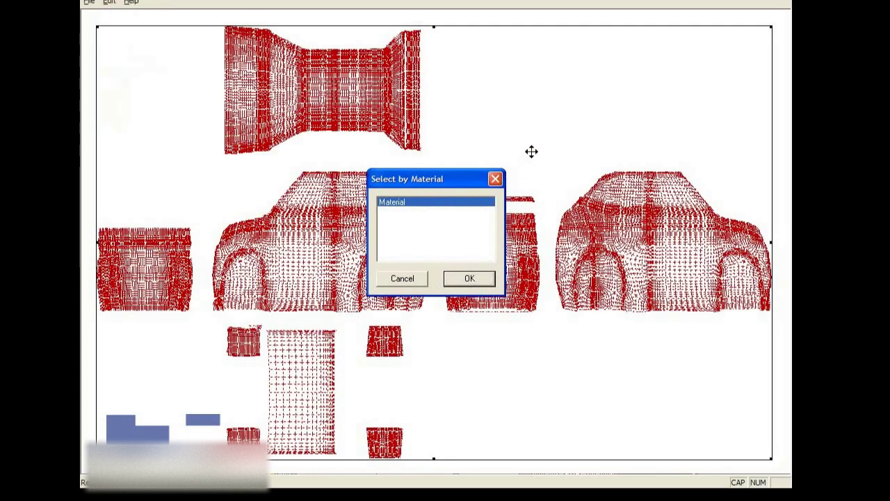
left_click(493, 177)
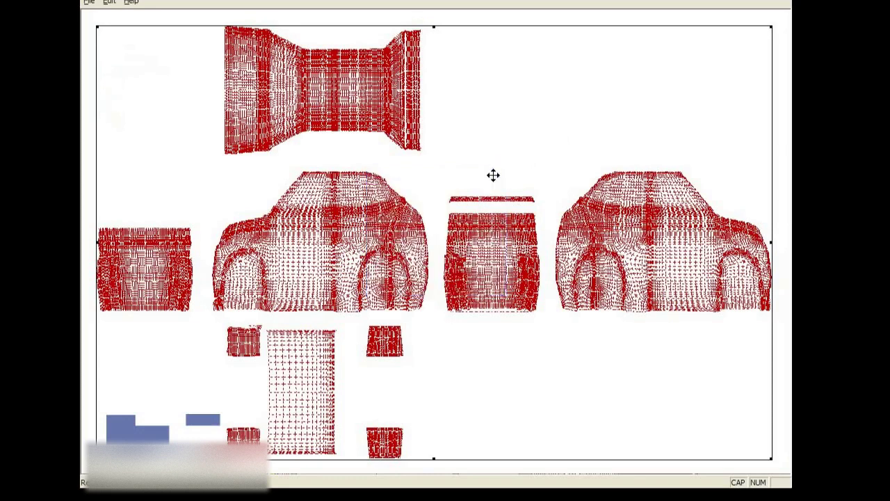
left_click(490, 82)
left_click(89, 4)
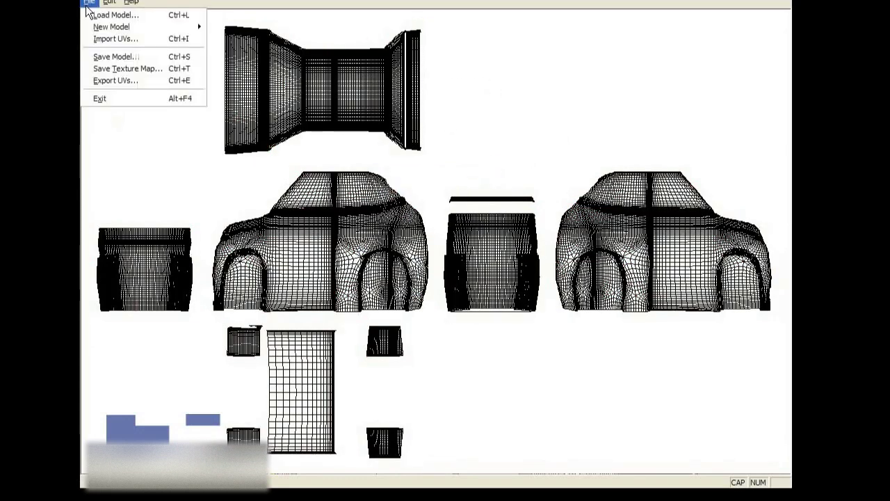
- Save the UV-mapped car as BUGA-UV.obj with the default OBJ export options
left_click(118, 64)
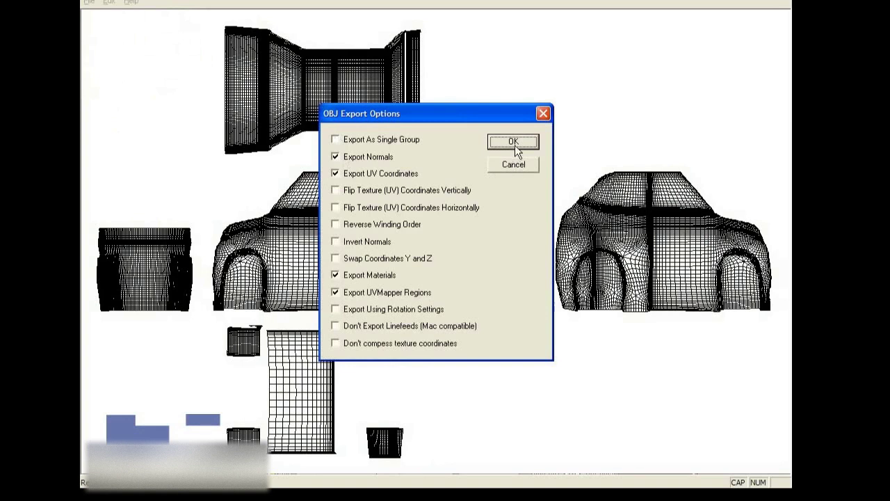
left_click(515, 141)
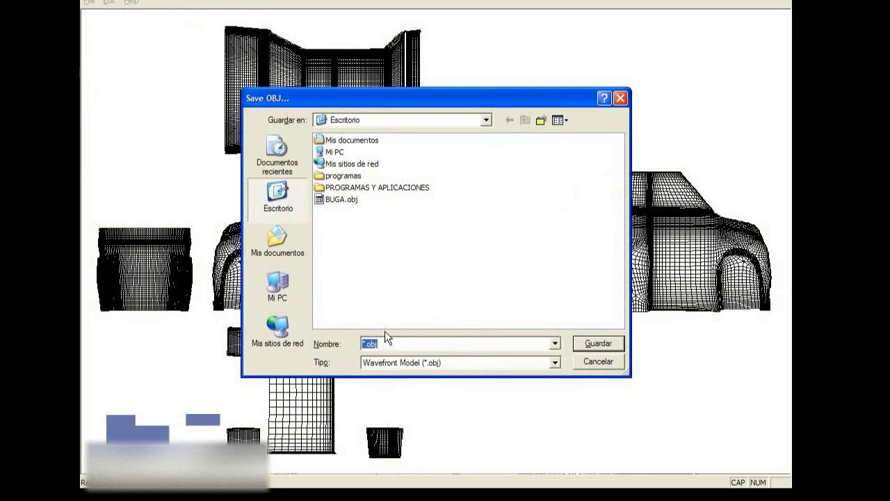
type("BU")
type("GA")
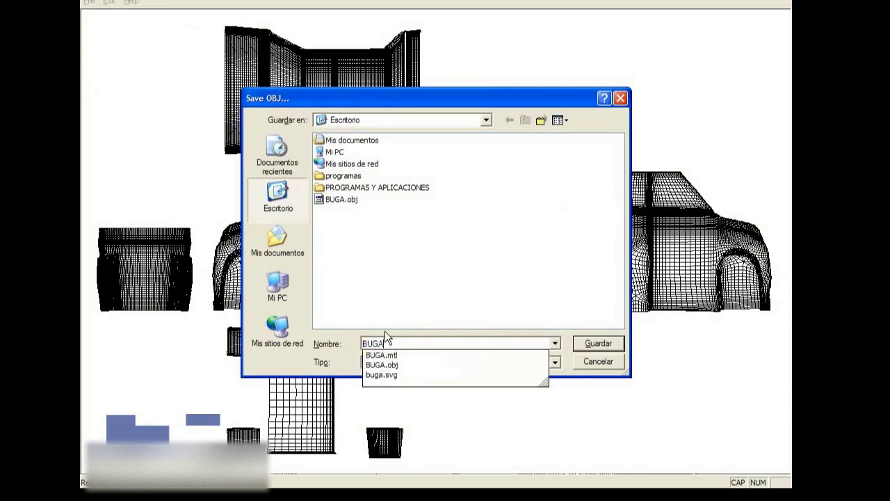
key("Escape")
type("-UV")
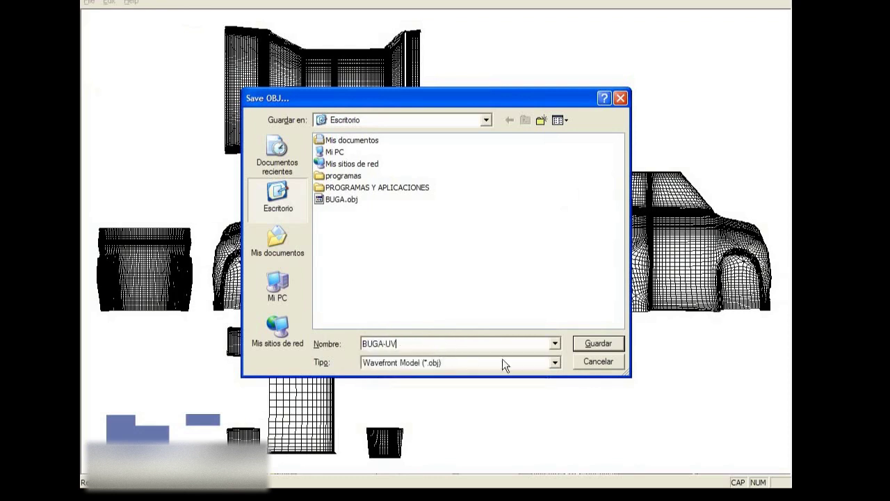
left_click(596, 348)
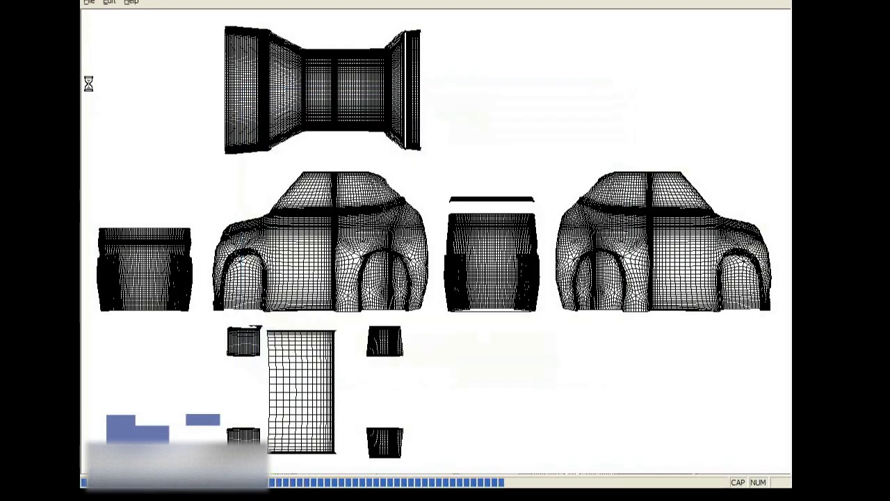
- Export the UV layout as a 1024×1024 bitmap named BUGA-UV.bmp
left_click(90, 4)
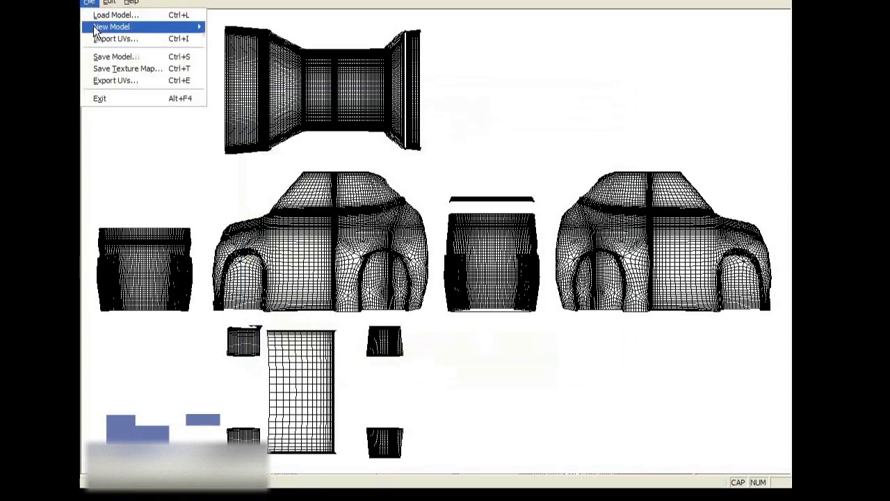
left_click(138, 72)
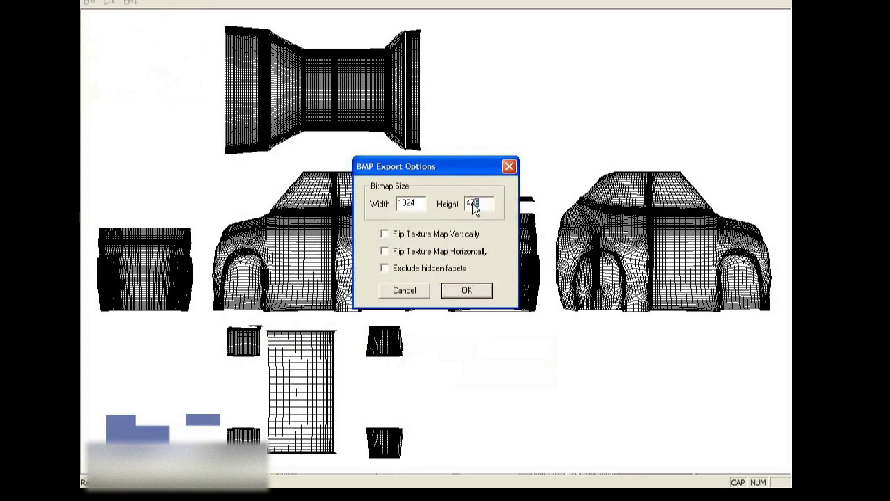
left_click_drag(484, 203, 463, 203)
left_click(461, 295)
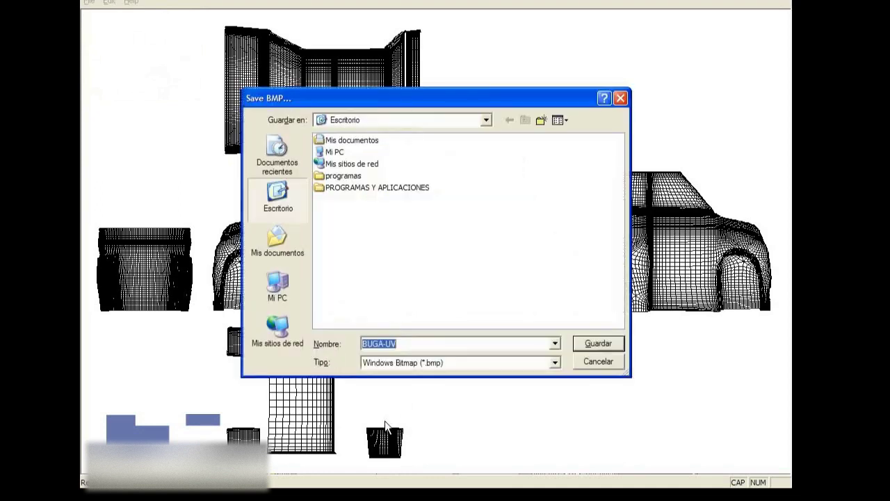
left_click(592, 344)
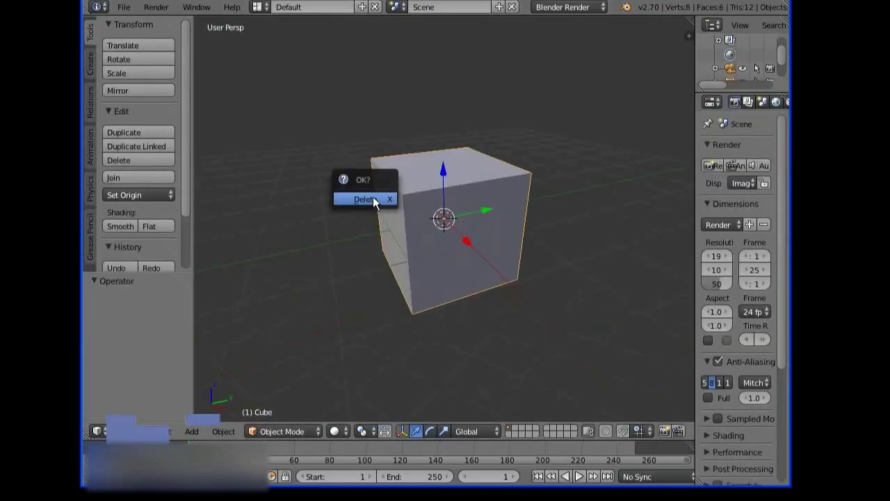
- Delete the default cube, import the UV-mapped car, make it single-user, and select it
left_click(374, 197)
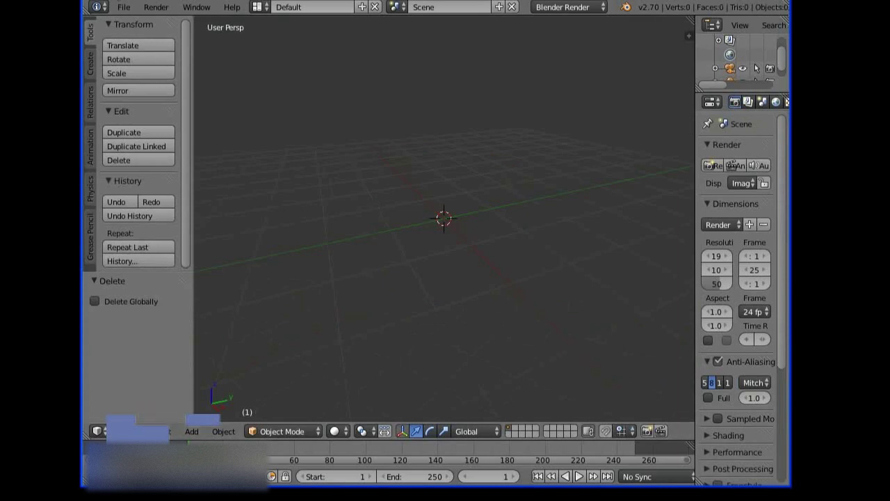
left_click(122, 7)
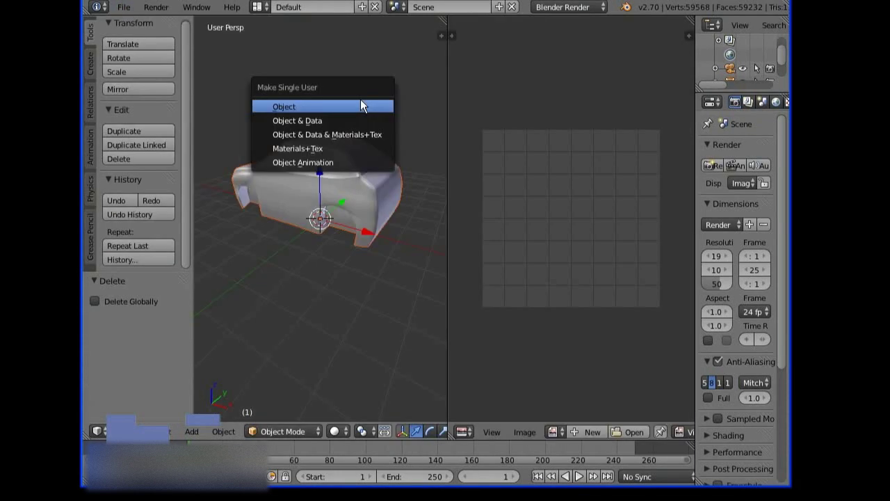
left_click(312, 118)
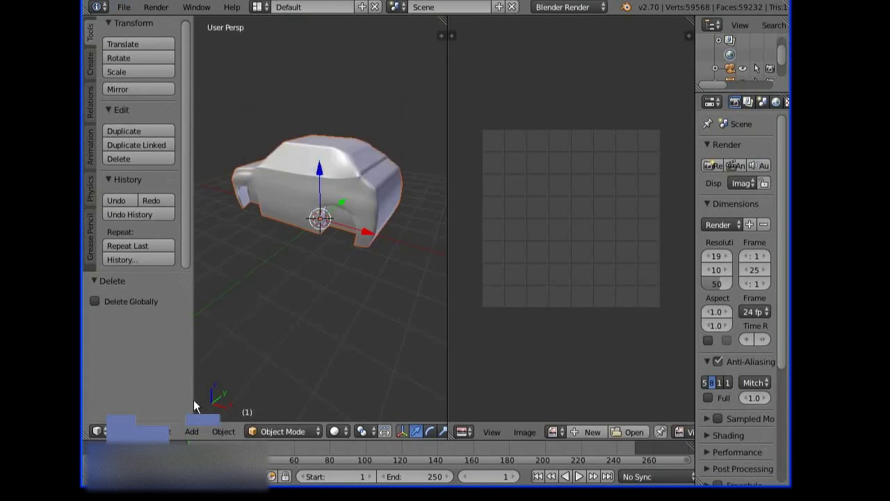
left_click(325, 206)
left_click(283, 431)
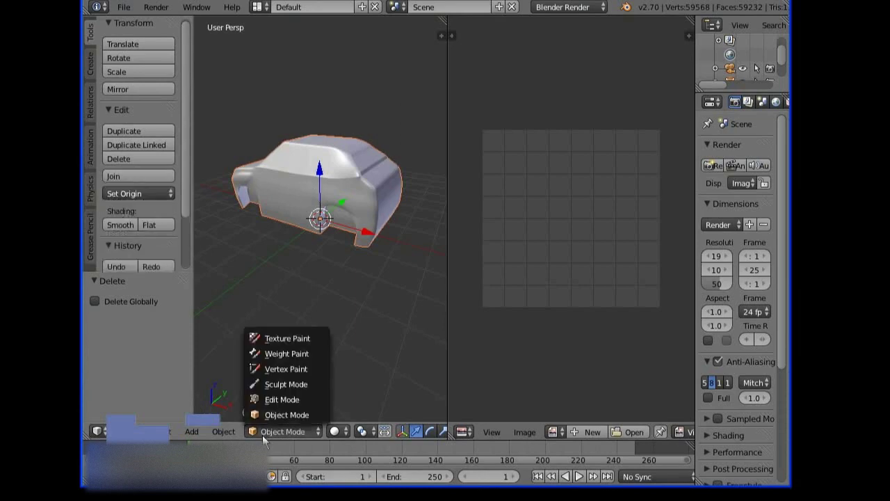
- Put the car into Edit Mode and orbit to a level side view
left_click(281, 399)
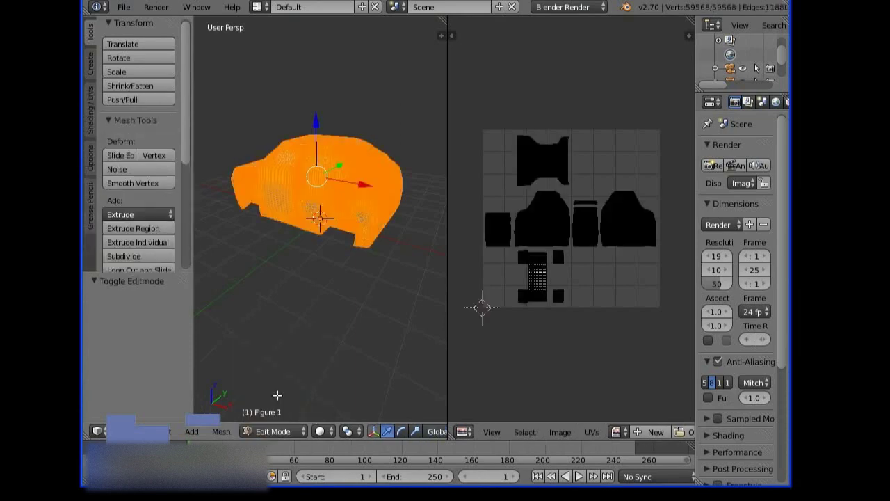
scroll(344, 260, "up", 2)
scroll(350, 256, "up", 1)
scroll(411, 225, "down", 1)
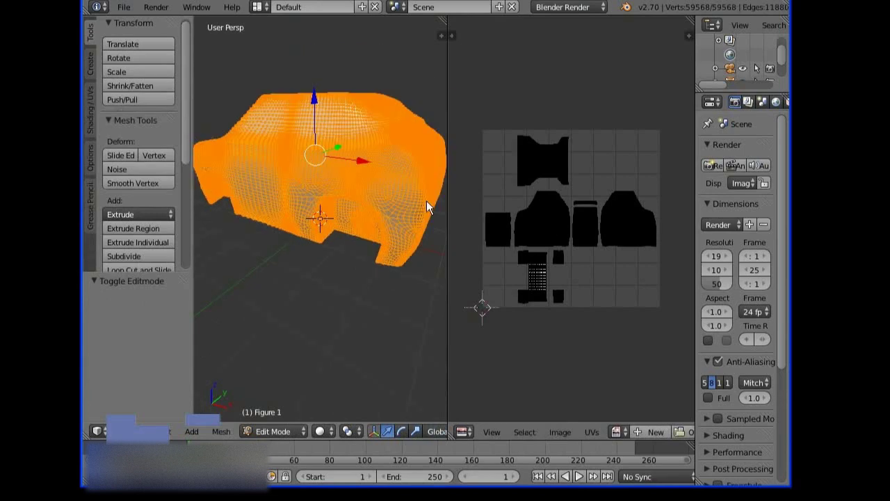
scroll(425, 202, "down", 2)
middle_click_drag(397, 232, 426, 56)
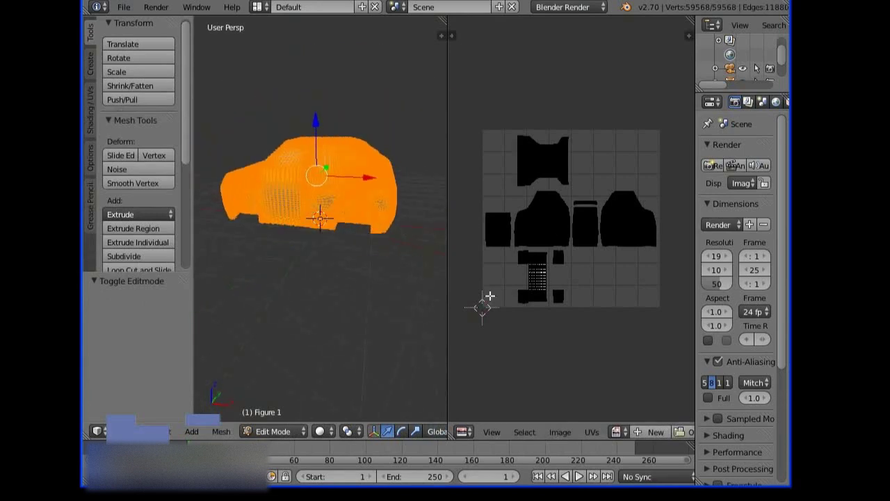
scroll(427, 55, "up", 1)
scroll(431, 105, "up", 2)
scroll(593, 261, "down", 2)
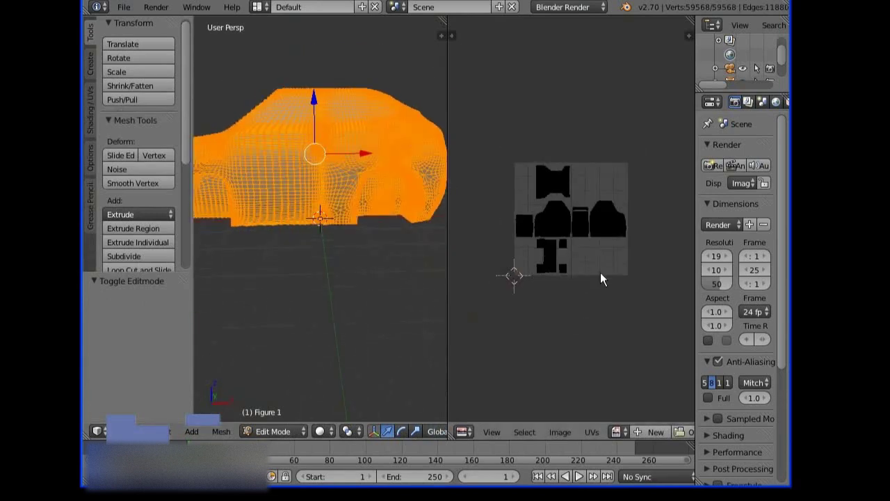
scroll(600, 274, "up", 1)
scroll(601, 276, "up", 2)
scroll(598, 279, "down", 2)
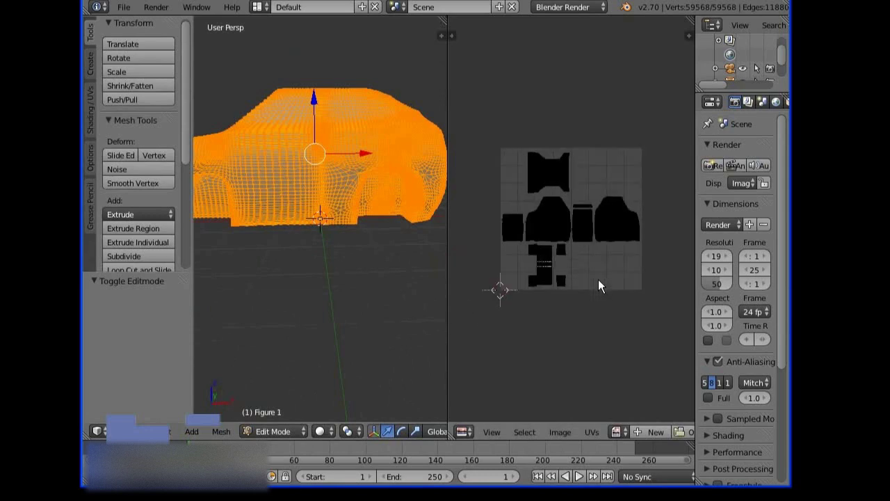
- Bring up the car's unwrapped layout in the UV editor and open its UVs menu
left_click(485, 121)
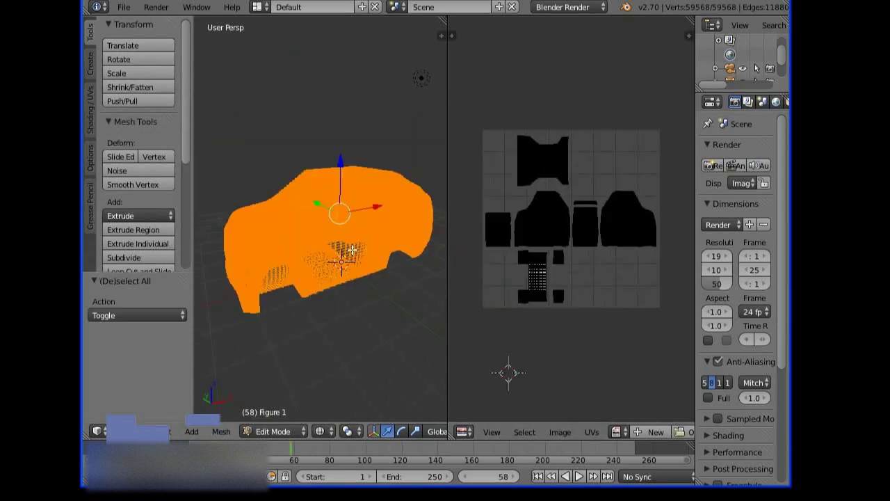
left_click(560, 432)
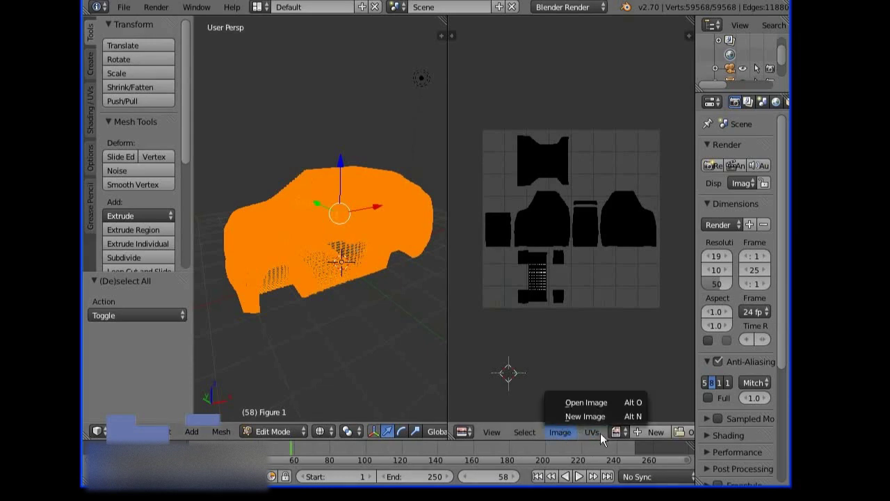
left_click(593, 433)
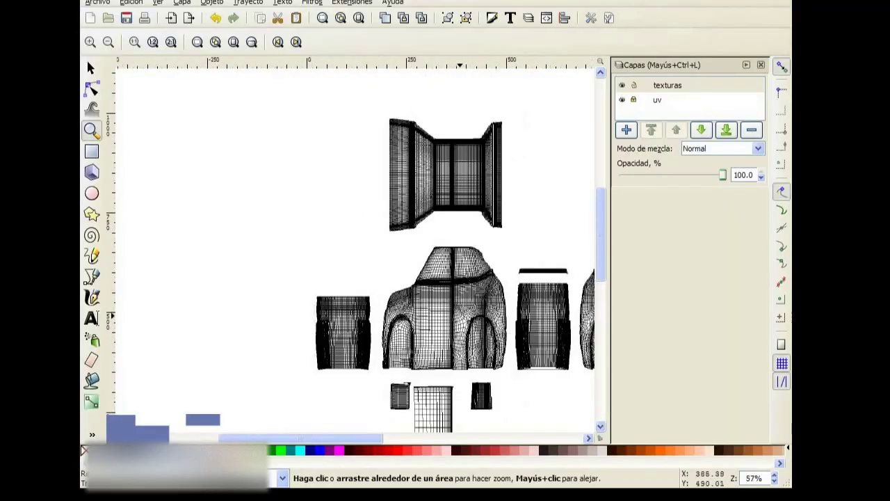
- Zoom in and trace a six-node window outline over the car body's UV piece
left_click(464, 320)
left_click(453, 282)
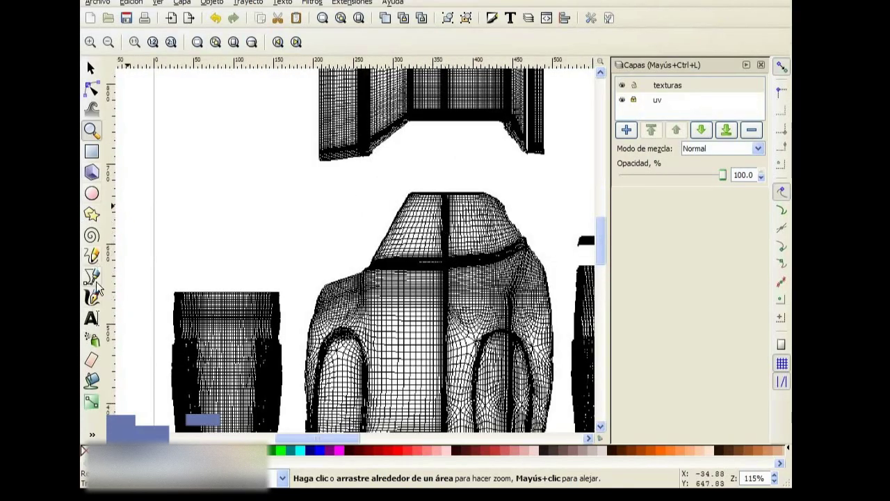
left_click(92, 277)
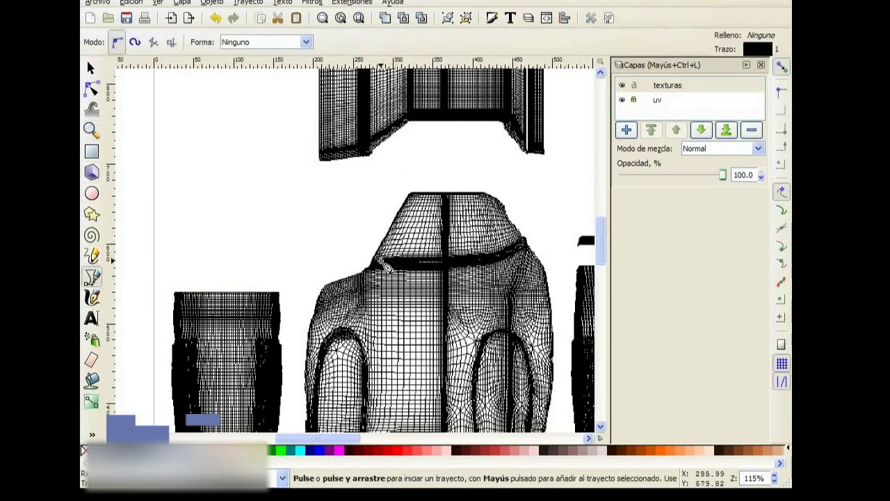
left_click(384, 268)
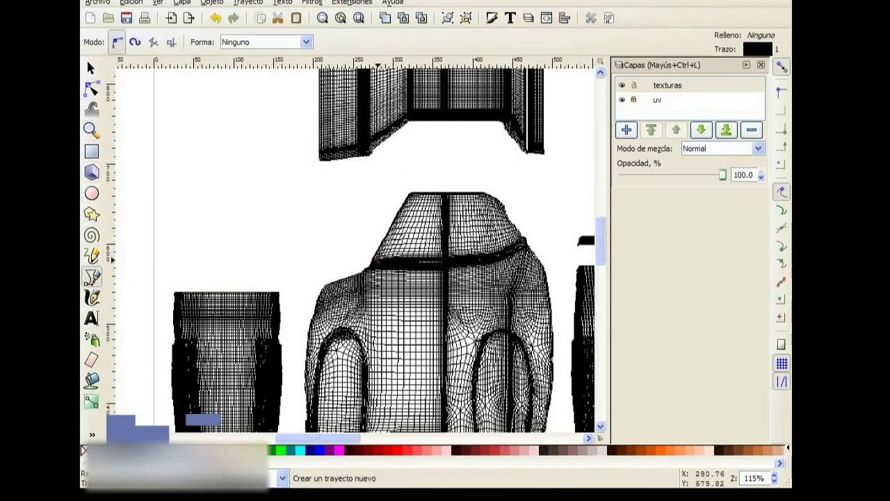
left_click(419, 203)
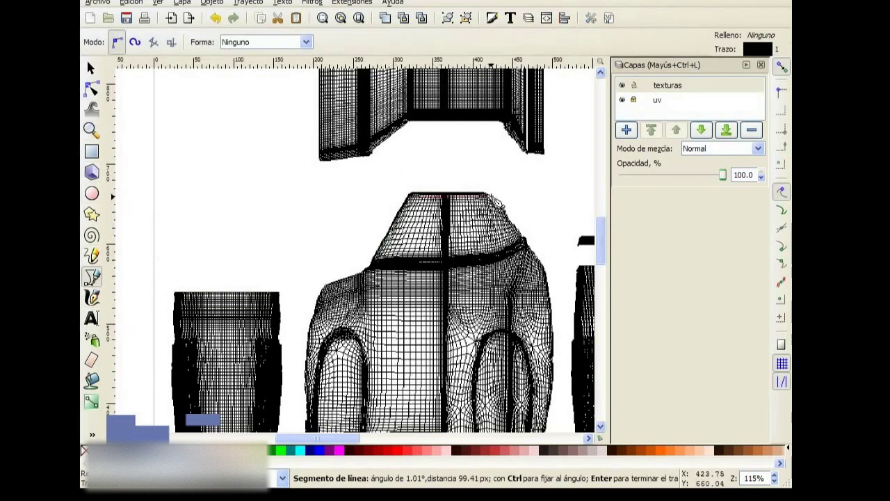
left_click(497, 201)
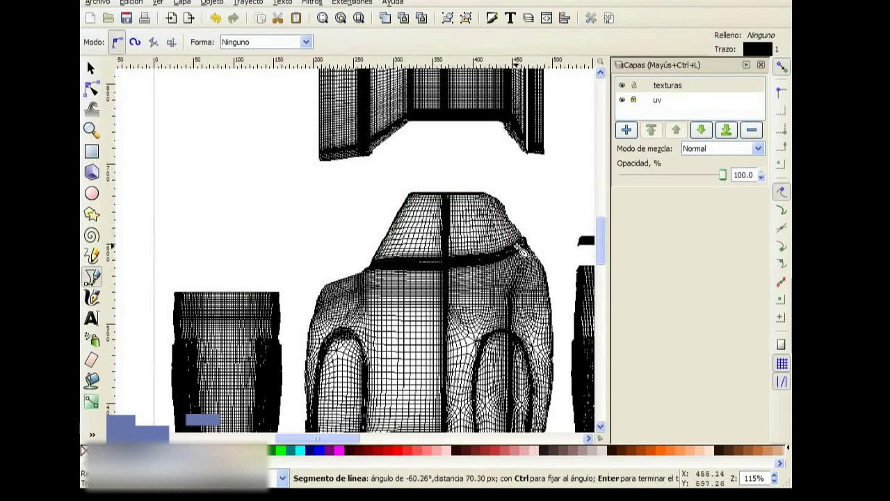
left_click(522, 250)
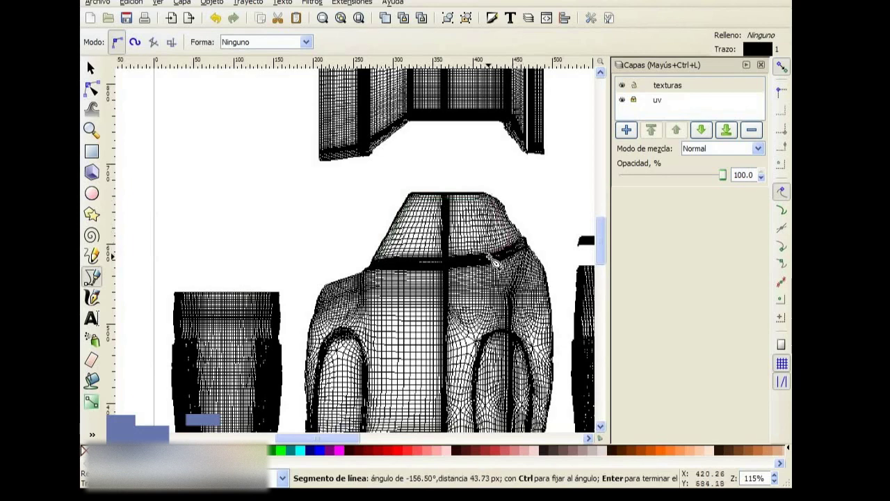
left_click(491, 258)
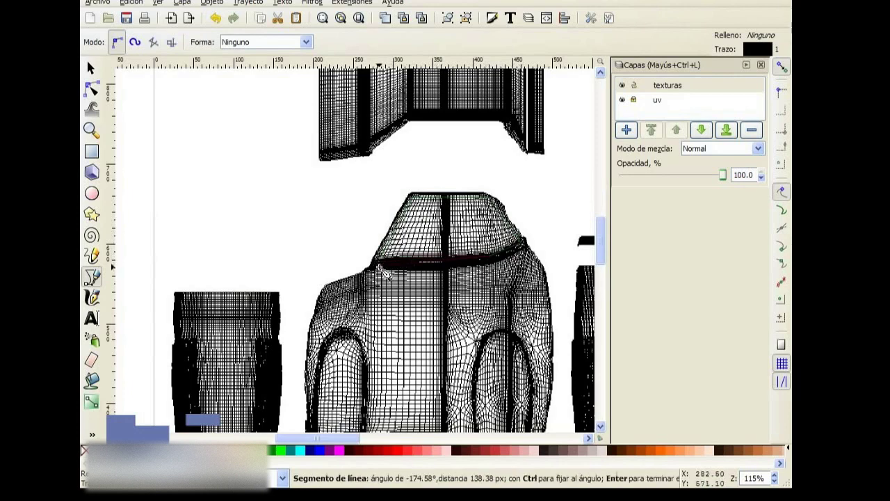
left_click(376, 263)
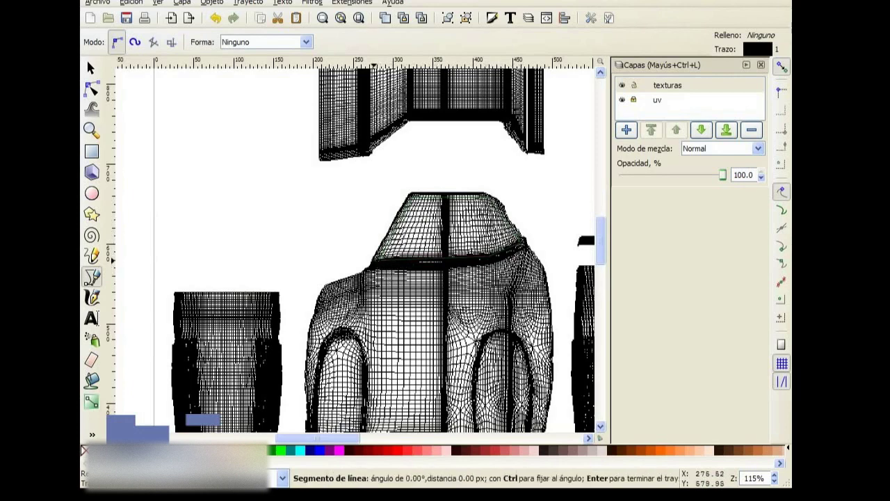
key("Return")
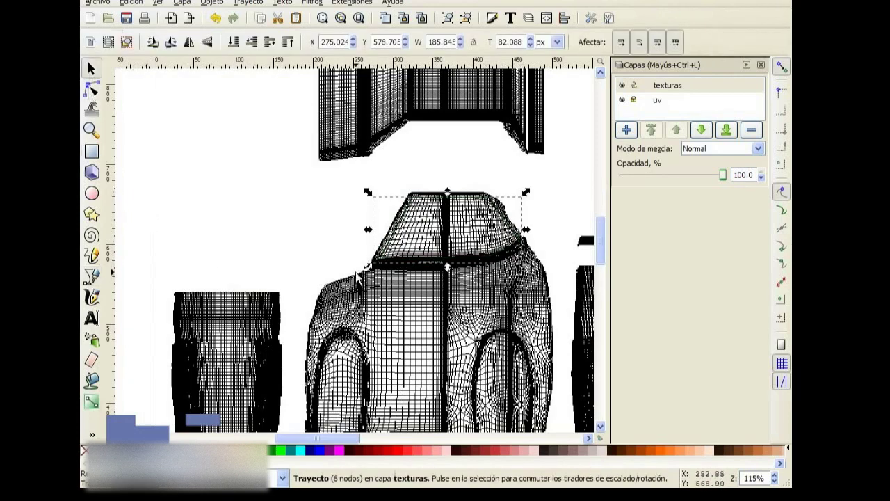
- Fill the traced window shape with black
left_click(90, 67)
left_click(93, 450)
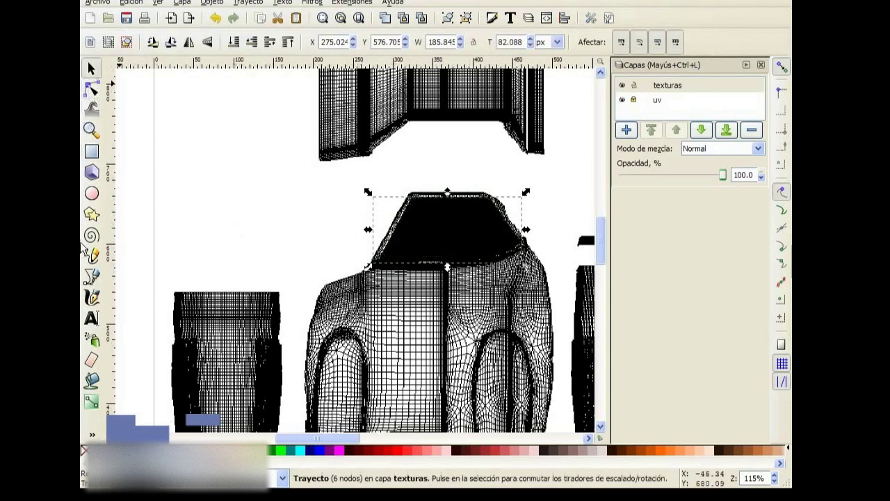
left_click(92, 276)
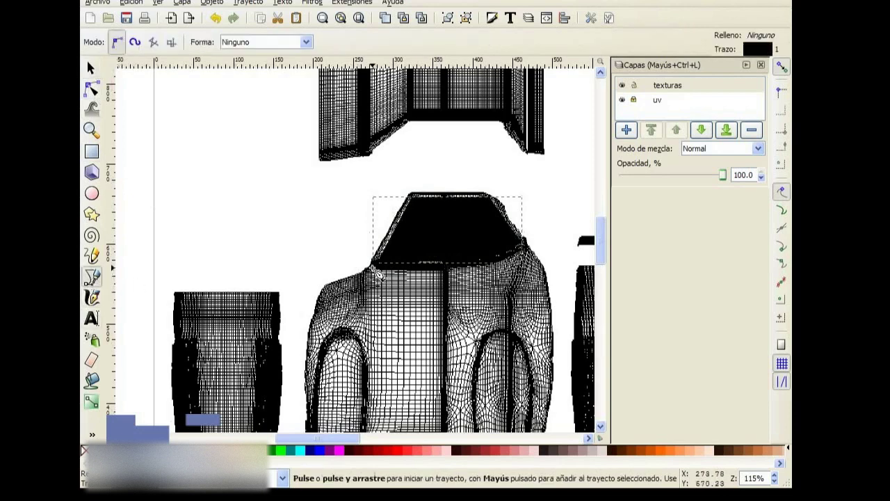
- Trace a four-node path around the central body panel below the window and select it
left_click(376, 298)
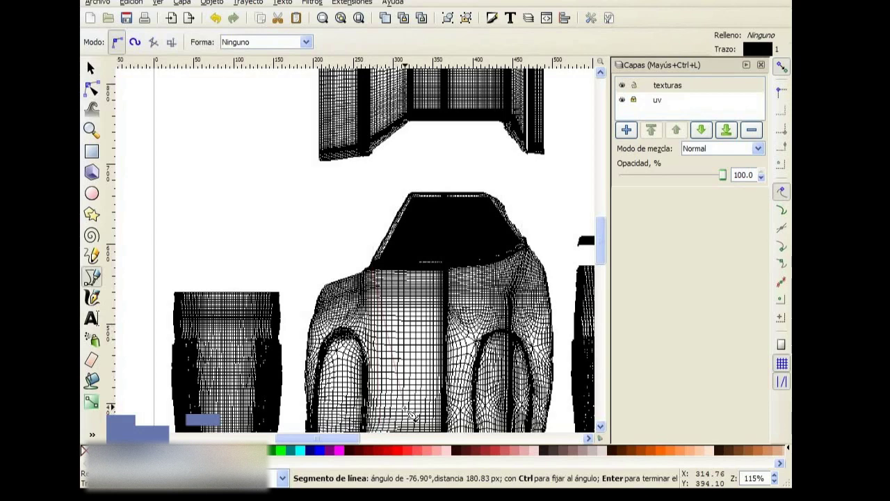
left_click_drag(606, 243, 602, 258)
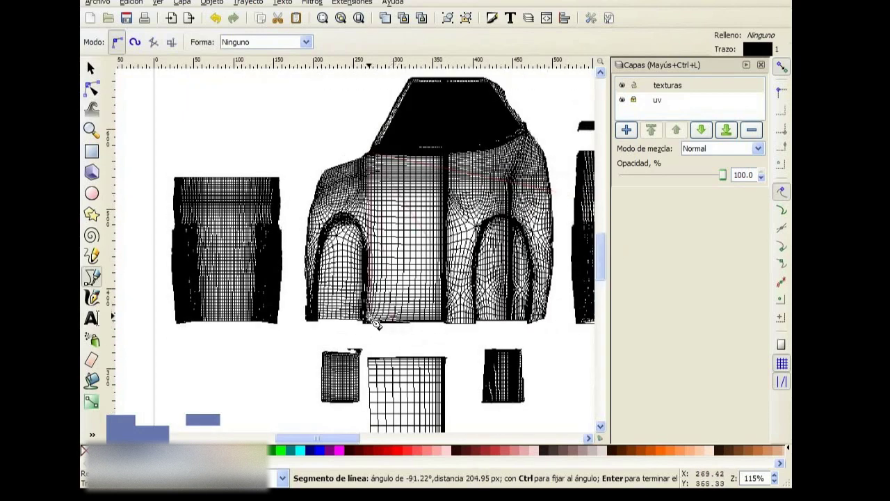
left_click(374, 322)
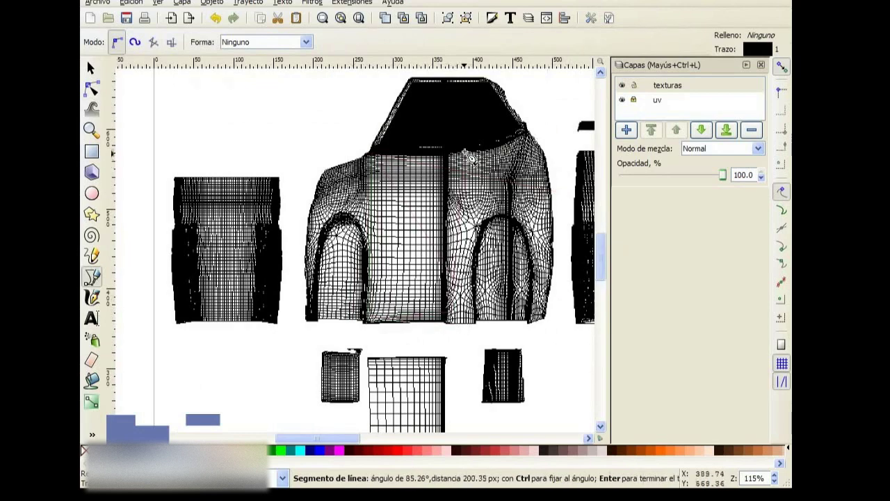
double_click(370, 226)
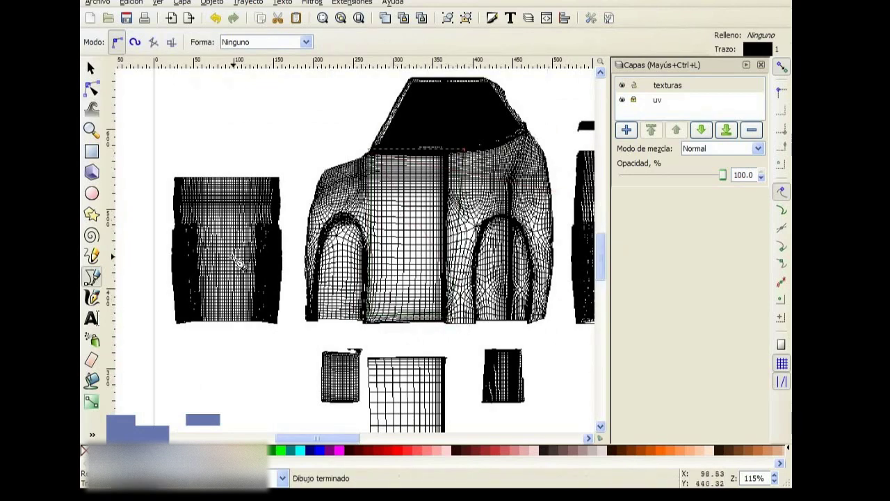
left_click(90, 67)
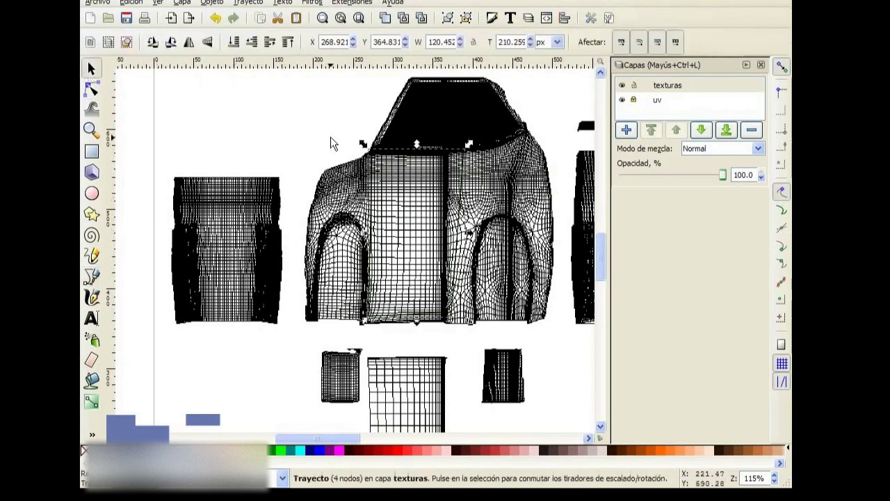
- Draw a small oval on the car body's side near the door
left_click(92, 193)
left_click_drag(454, 166, 470, 179)
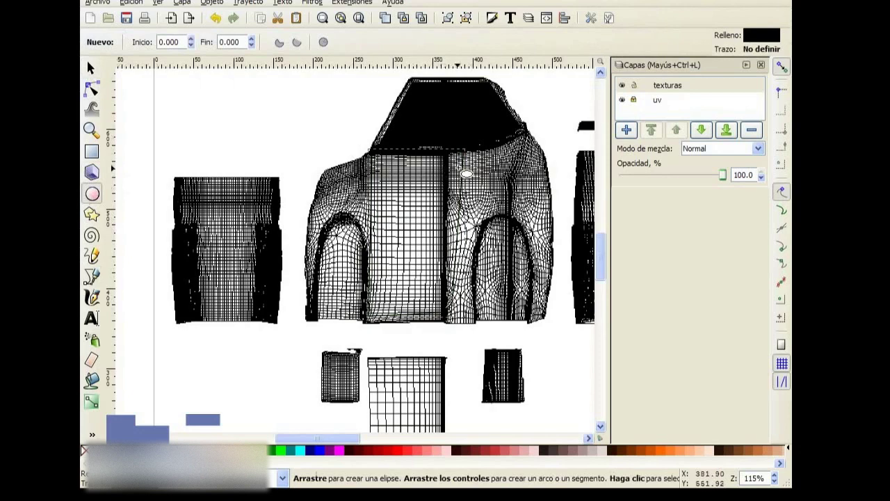
left_click(91, 67)
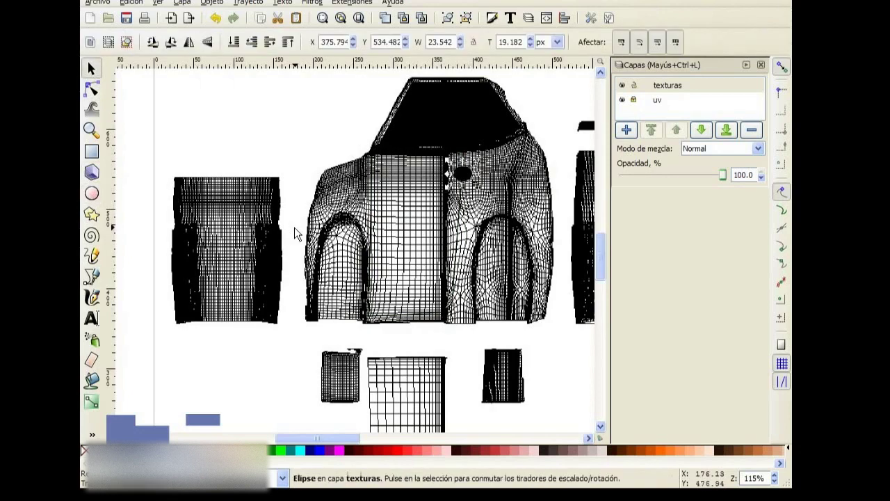
- Copy the light grey rectangle on the front piece to its right side
left_click(189, 205)
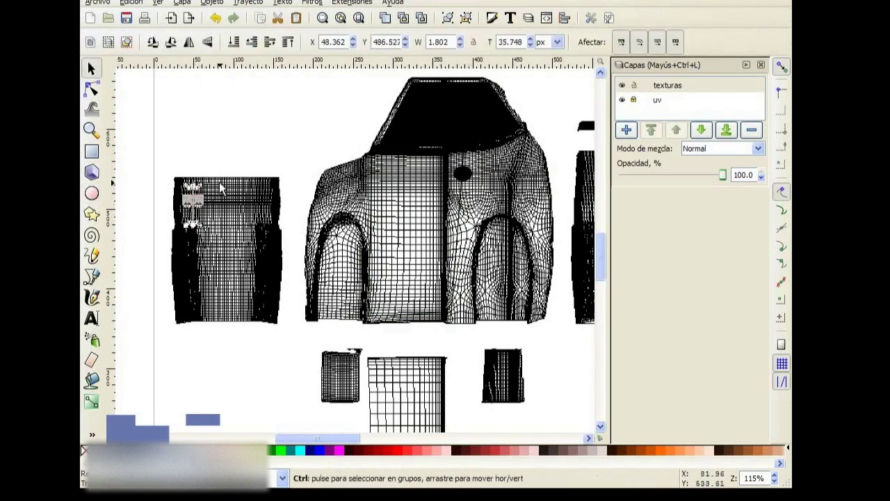
scroll(145, 178, "up", 2, "ctrl")
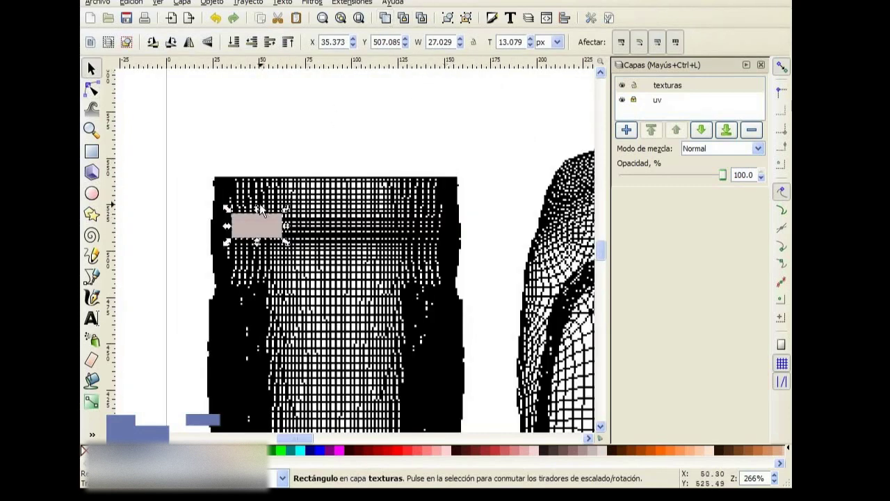
left_click_drag(296, 224, 418, 224)
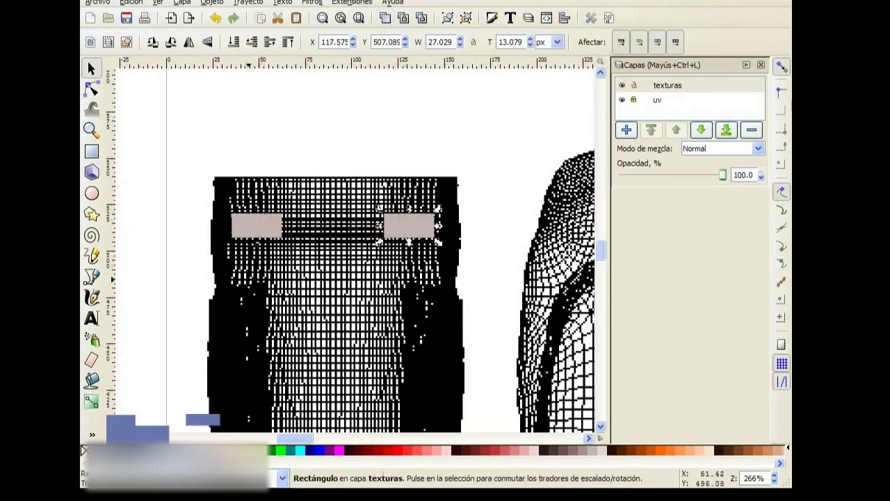
- Draw a black 45.793×14.263 rectangle centred below the two grey rectangles
left_click(91, 153)
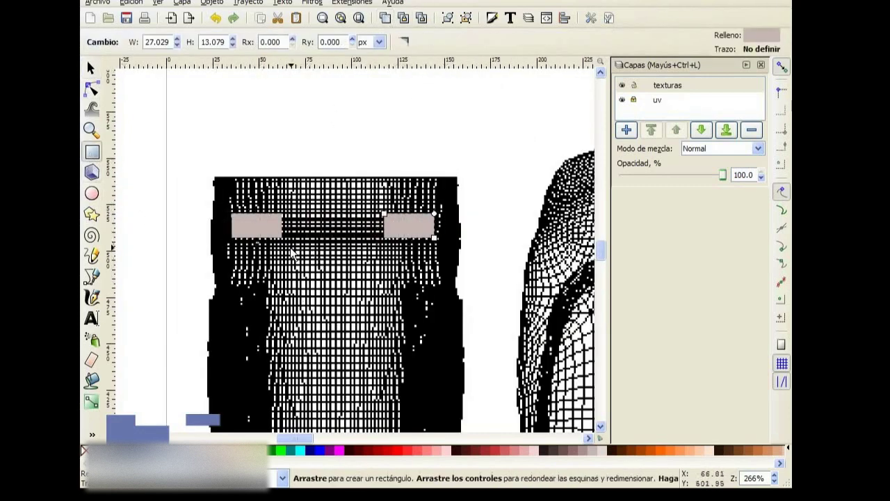
left_click_drag(288, 247, 373, 273)
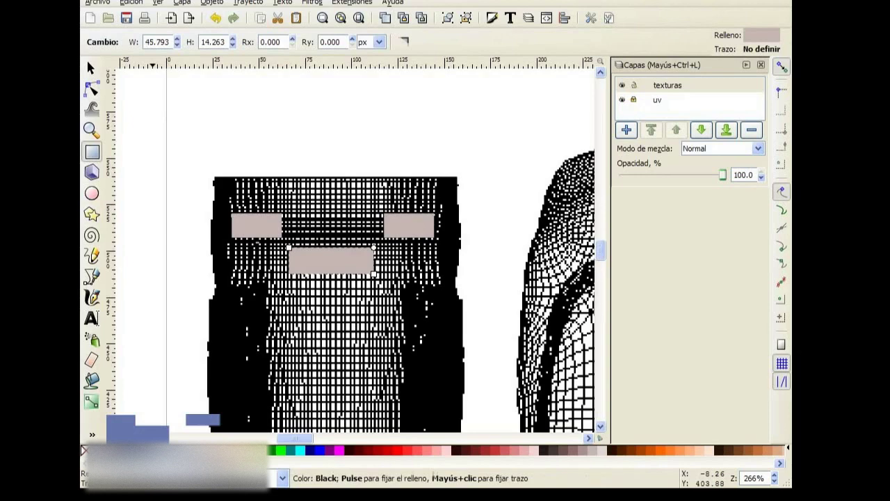
left_click(104, 450)
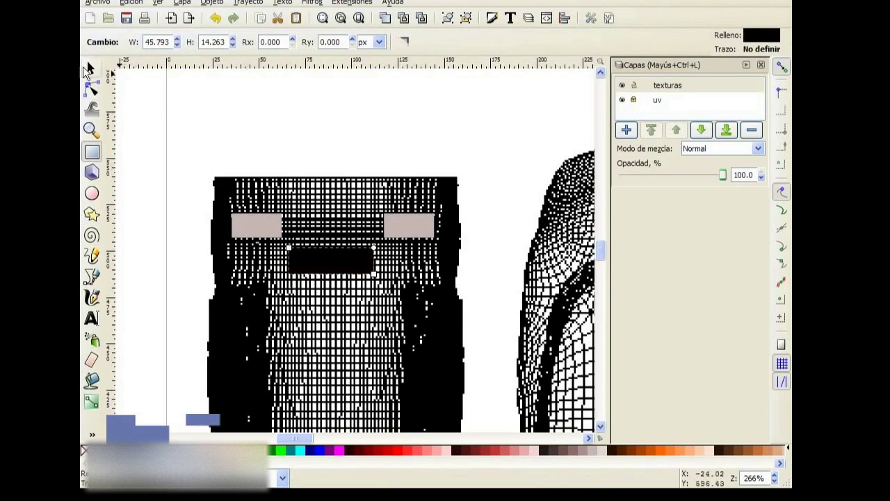
left_click(90, 67)
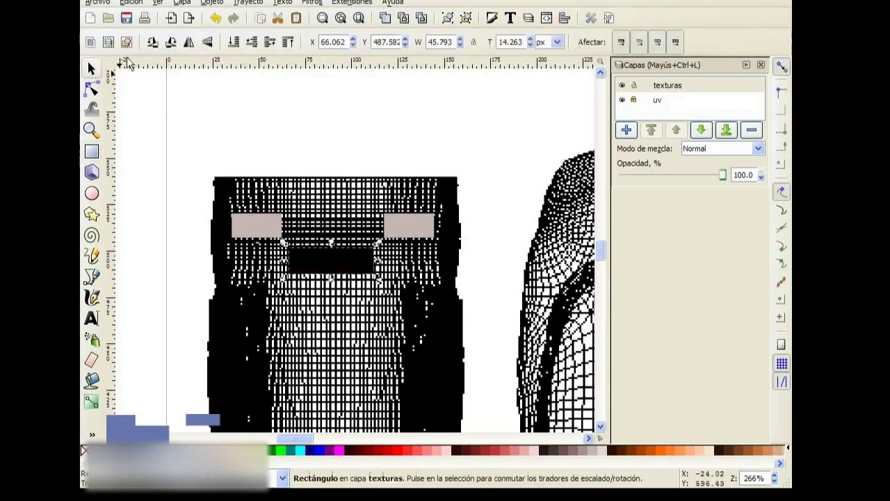
left_click(362, 21)
- Fit the shape's corner nodes to the left side panel's edges and fill it red
left_click(91, 130)
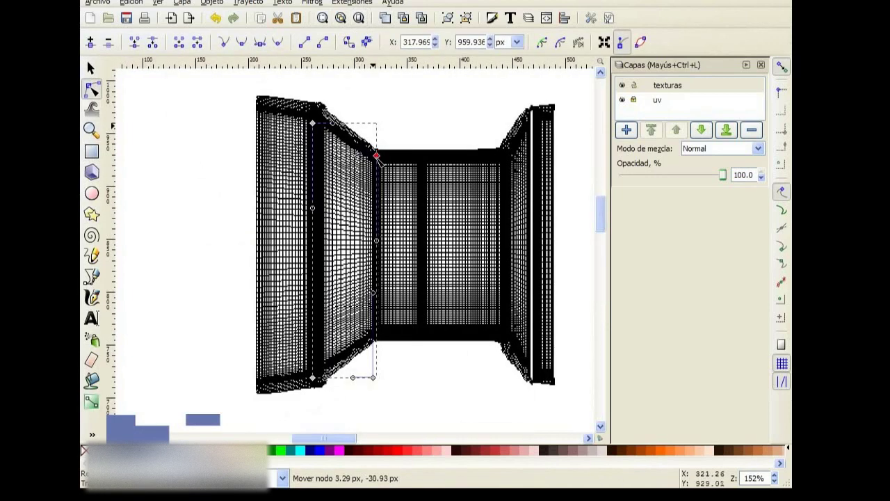
left_click_drag(379, 152, 376, 157)
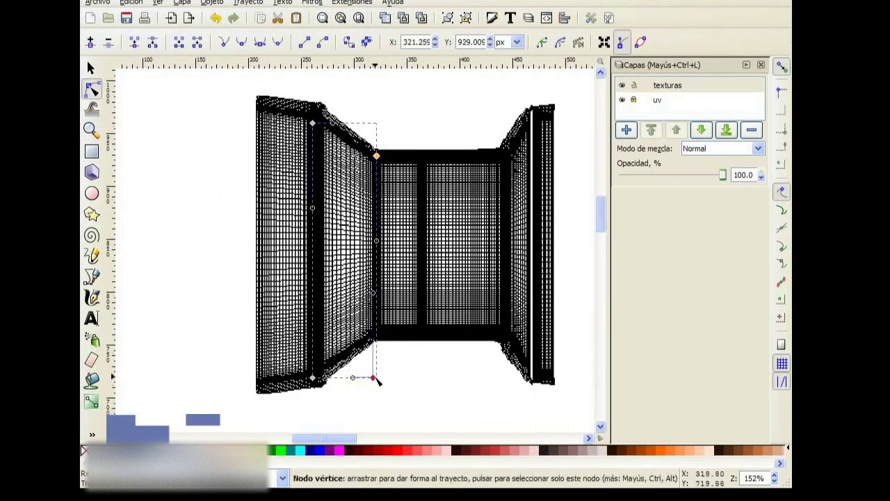
left_click_drag(375, 378, 375, 341)
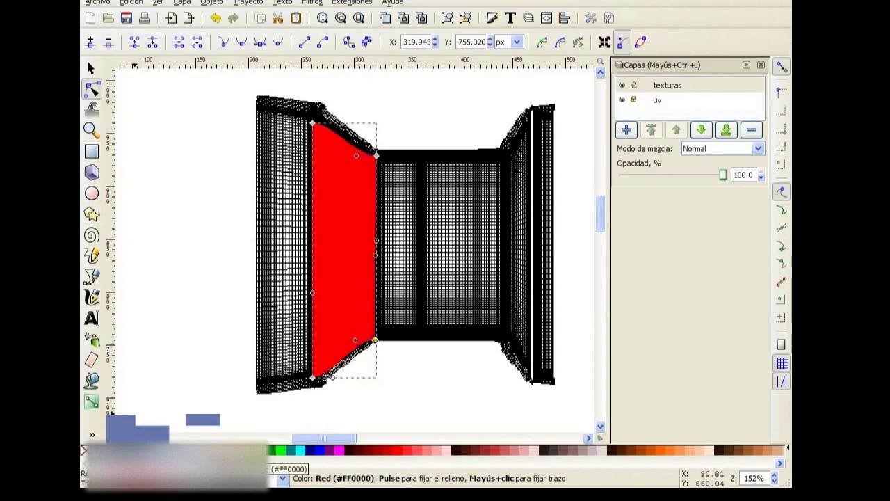
left_click(348, 450)
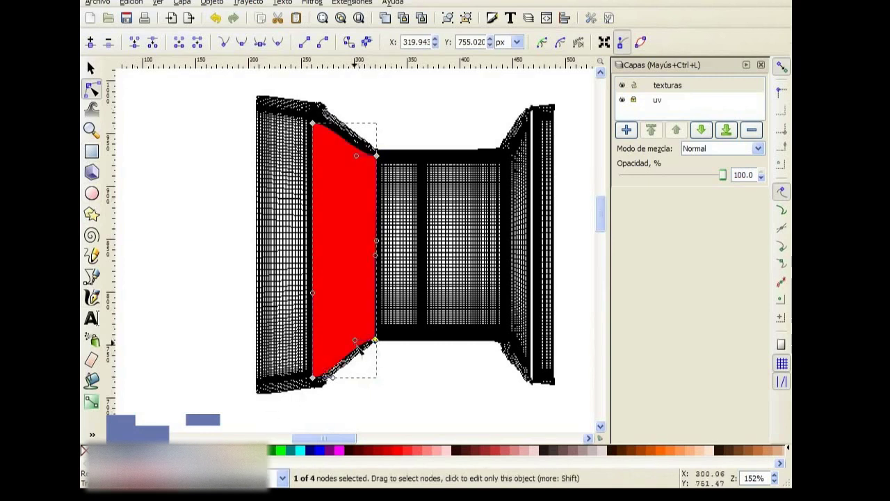
left_click(361, 358)
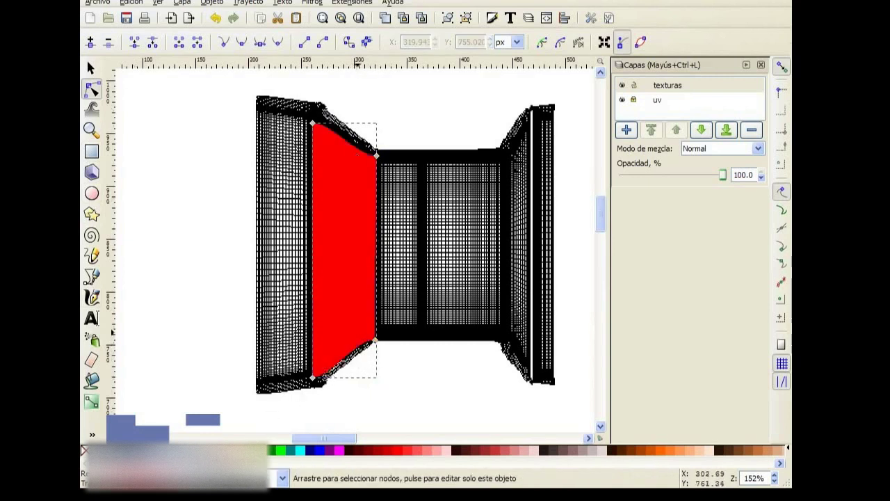
left_click(375, 341)
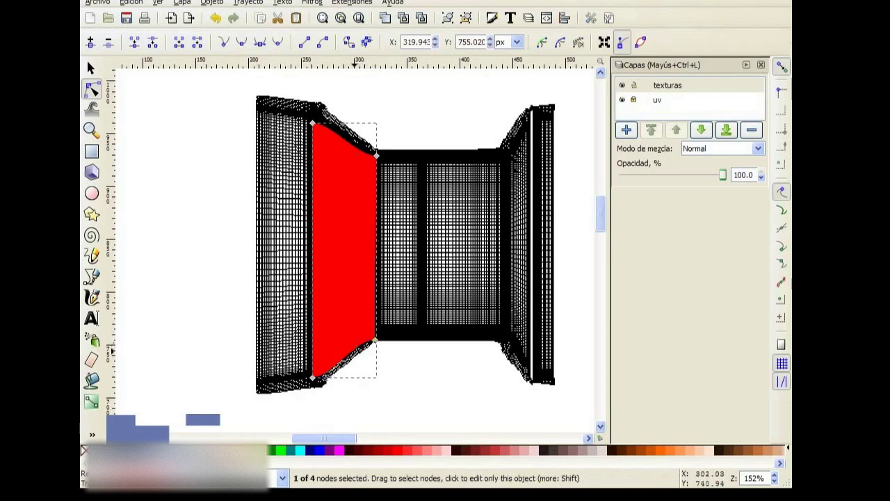
left_click(165, 137)
left_click(90, 130)
- Zoom in on the right side panel and simplify the grey shape's outline
left_click_drag(183, 95, 438, 429)
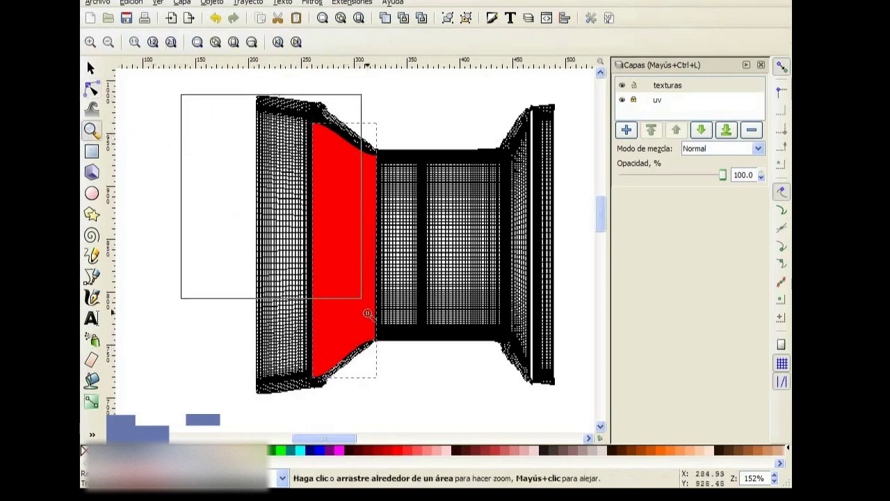
key("5")
key("F1")
key("3")
left_click(247, 2)
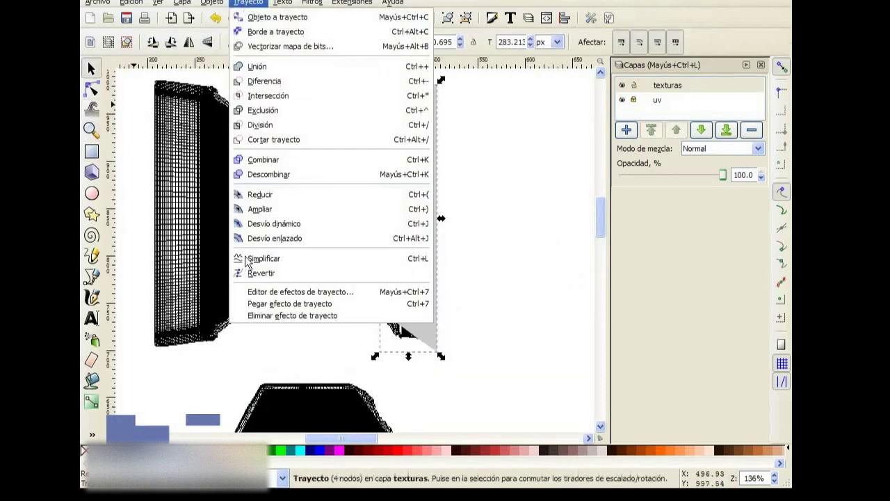
left_click(249, 263)
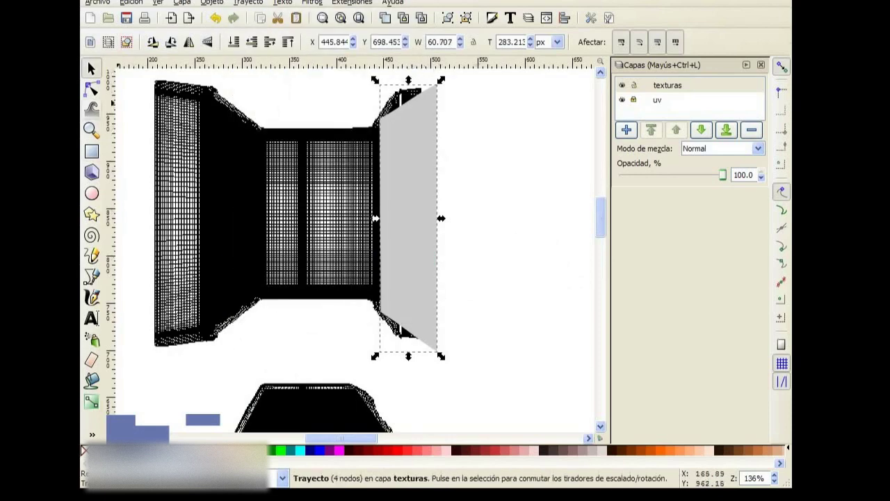
left_click(91, 88)
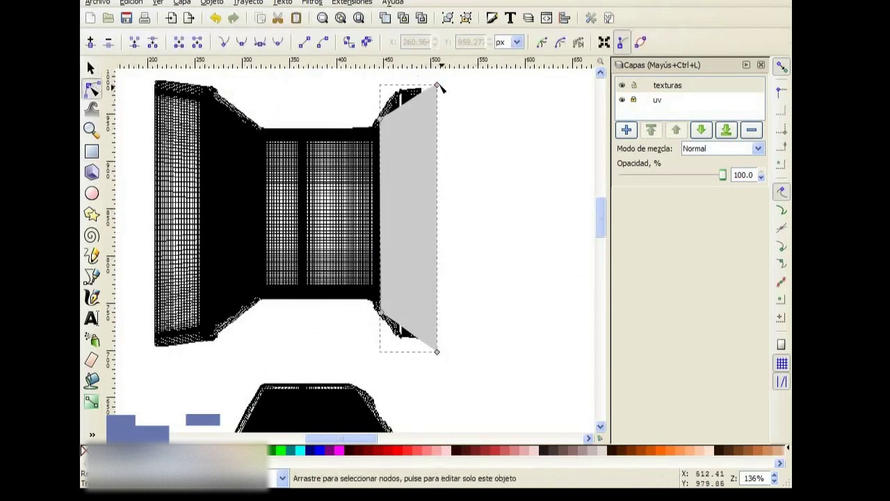
- Fit the shape's corners to the right side panel's edges and fill it black
left_click_drag(437, 85, 419, 91)
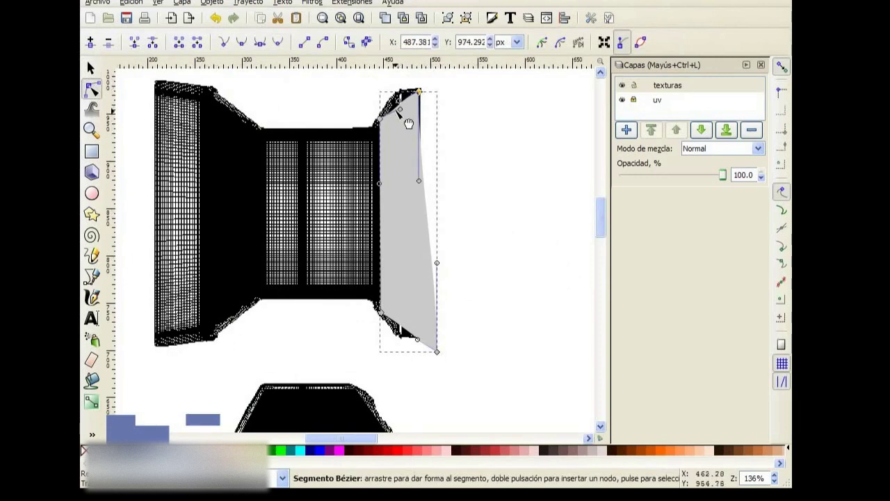
left_click(399, 104)
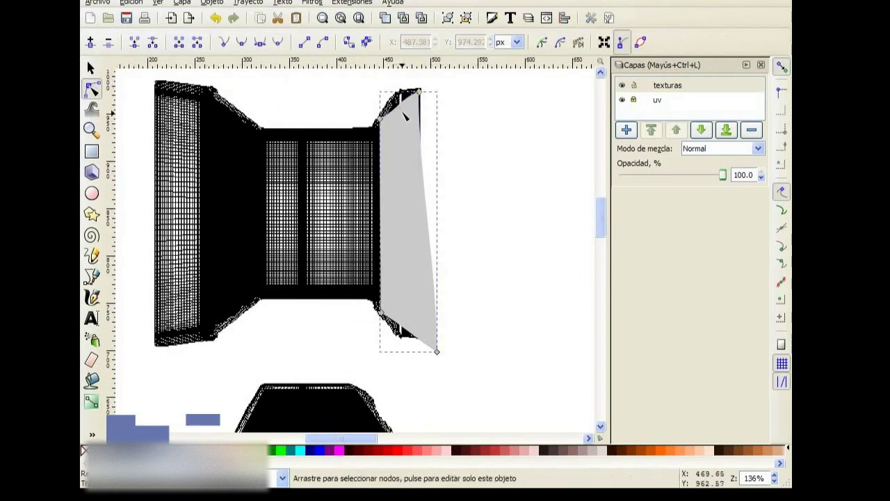
left_click_drag(437, 352, 421, 335)
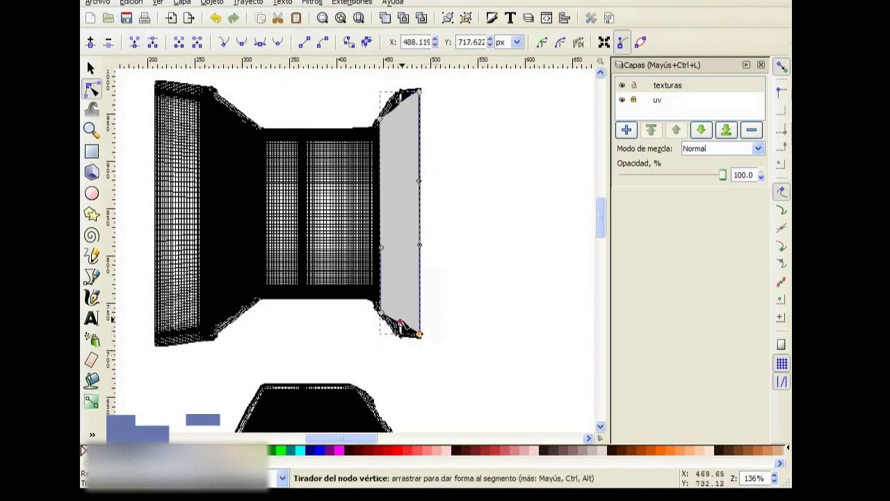
left_click(381, 121)
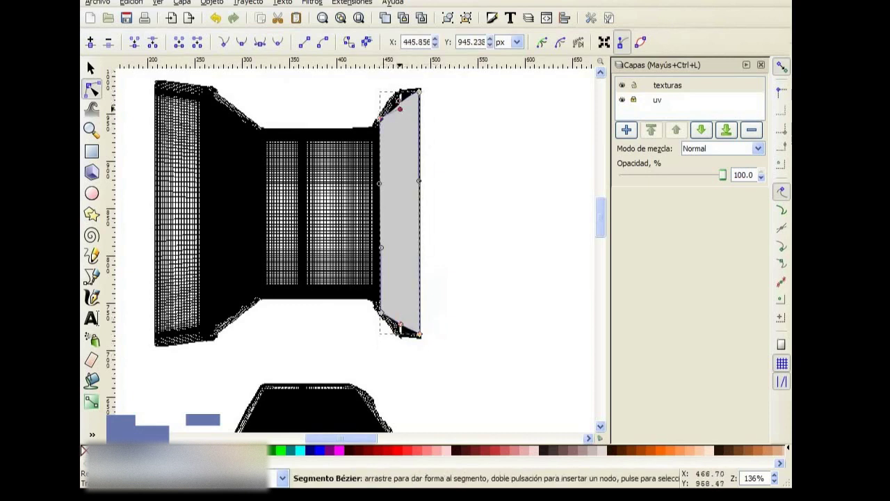
left_click_drag(407, 101, 409, 101)
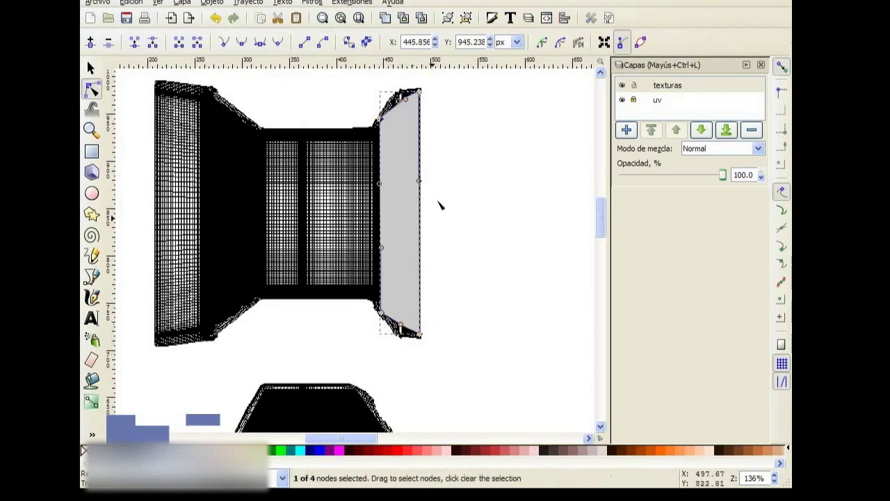
left_click(94, 451)
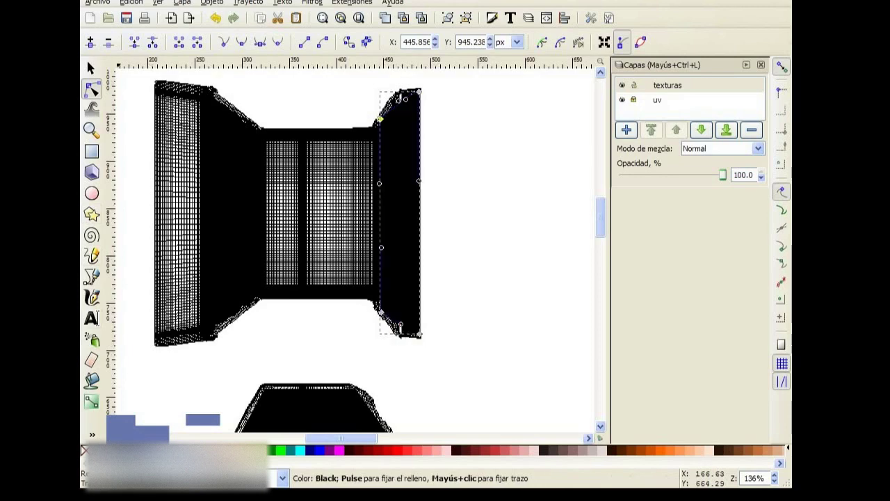
key("z")
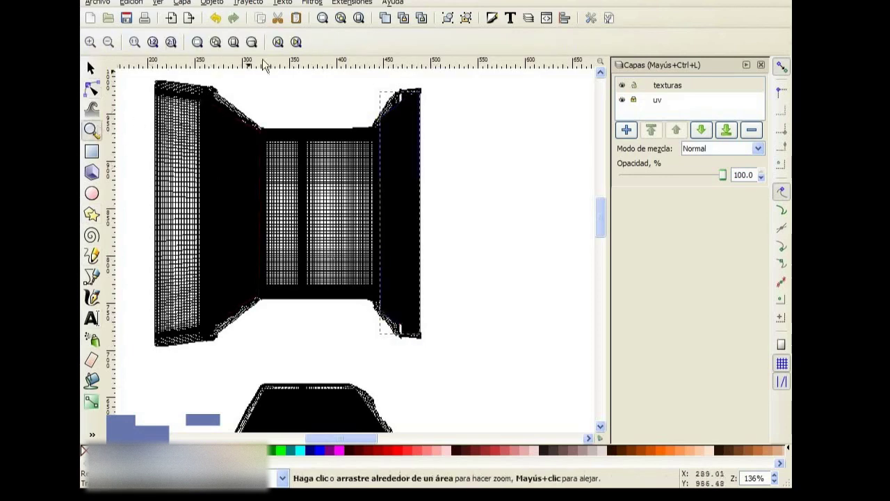
left_click(252, 42)
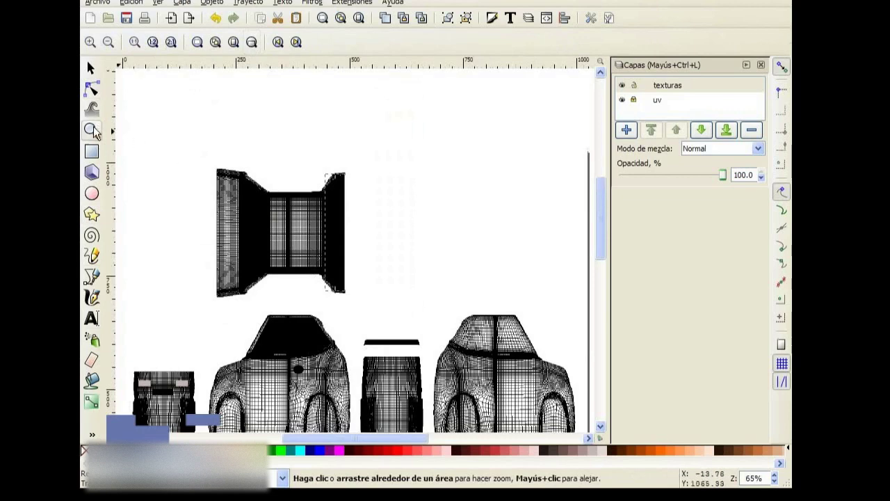
- Hide the uv wireframe layer and ungroup all traced shapes into separate objects
key("5")
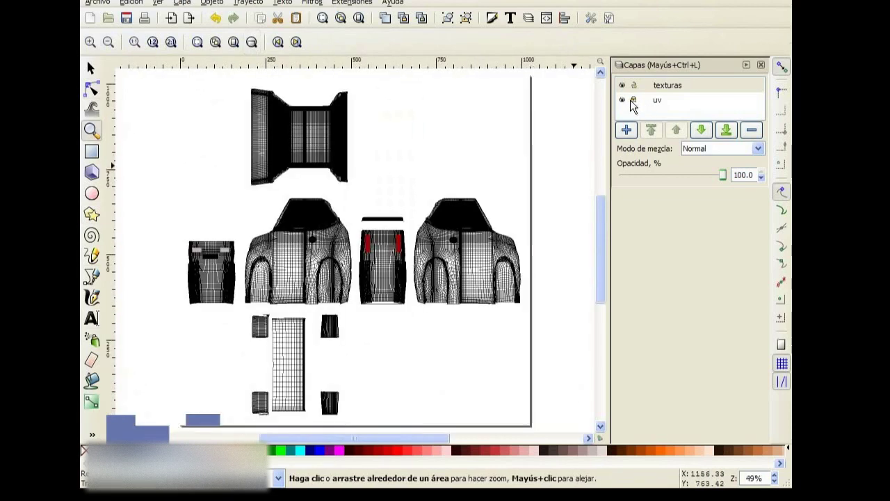
left_click(622, 100)
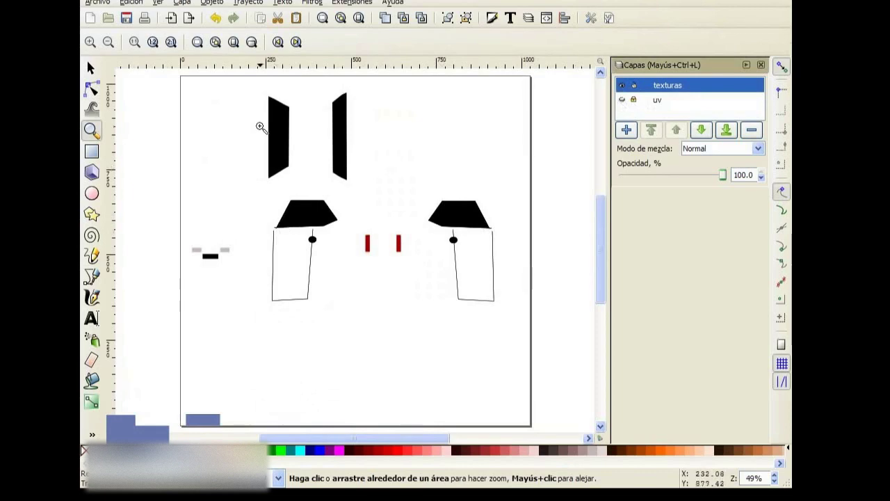
left_click(91, 67)
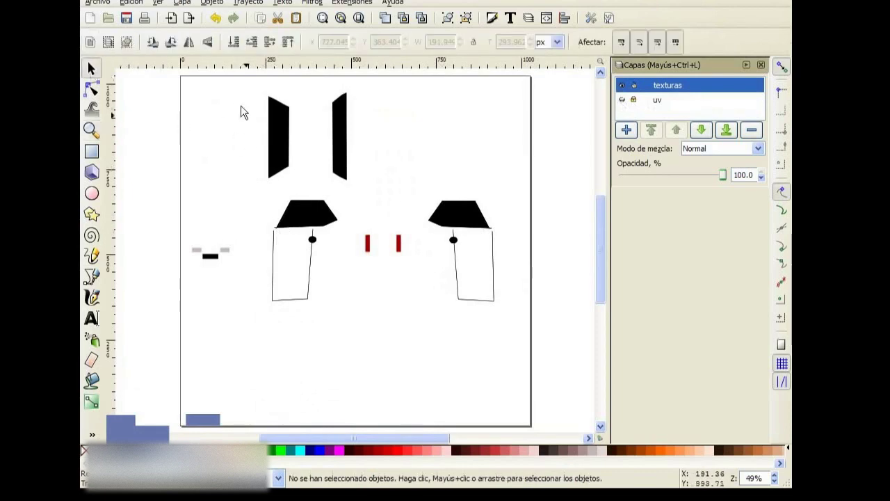
mouse_move(160, 75)
left_mouse_down()
mouse_move(532, 437)
mouse_move(533, 394)
left_mouse_up()
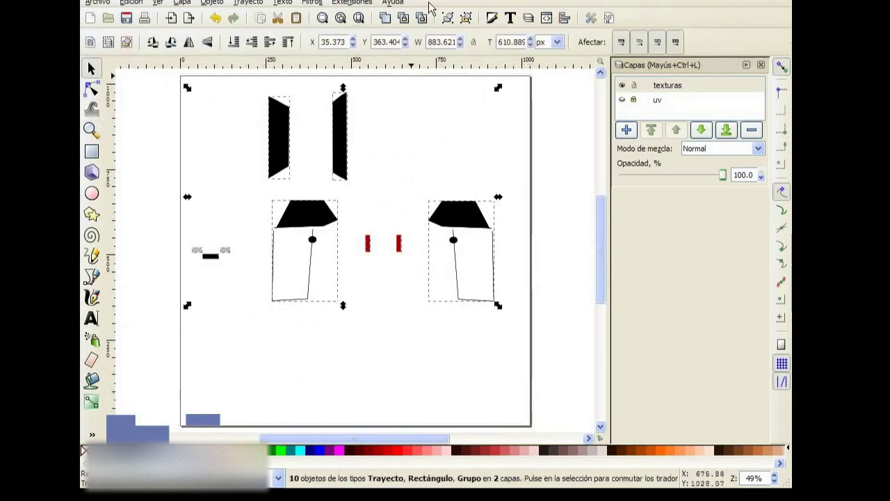
left_click(563, 17)
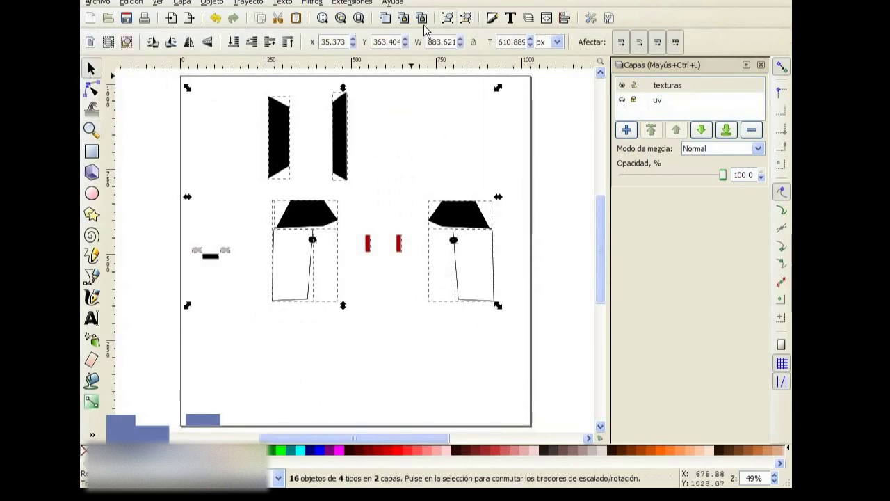
left_click(97, 3)
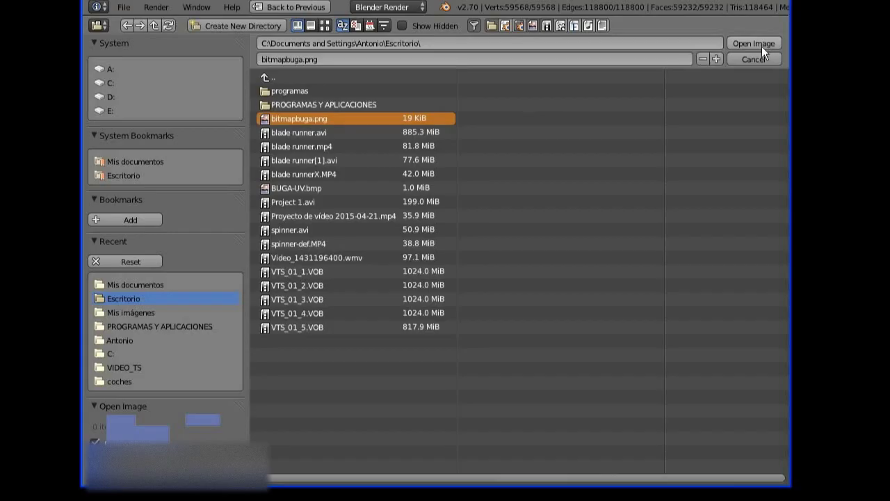
- Load the exported Inkscape texture PNG beside the car and orbit the 3D view
left_click(758, 44)
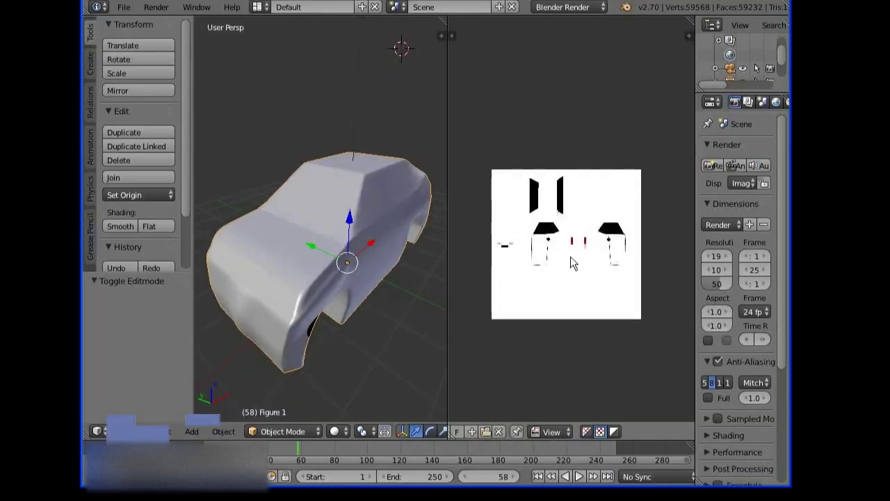
scroll(570, 257, "down", 2)
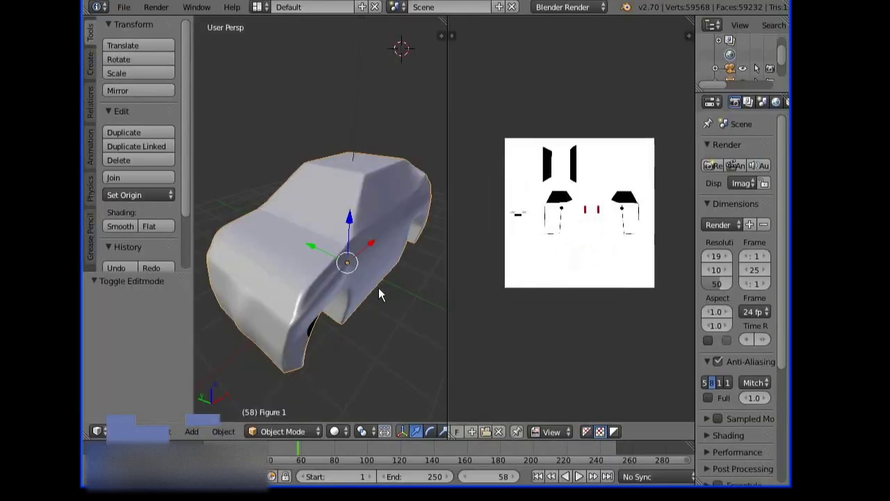
middle_click_drag(378, 287, 362, 280)
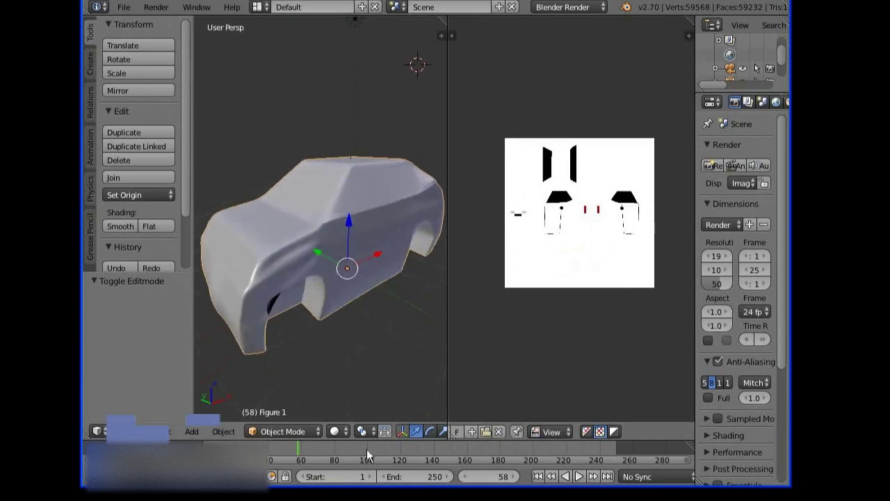
left_click(297, 431)
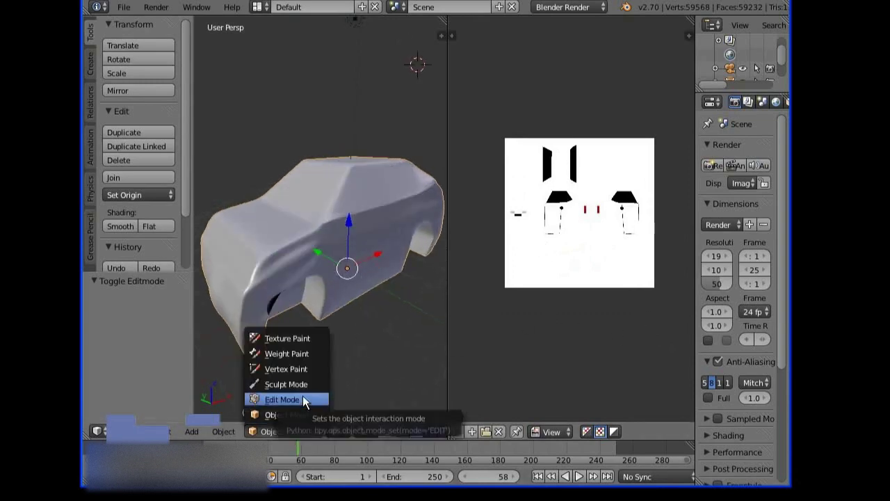
- Put the car into Edit Mode, showing its UV islands over the loaded texture
key("Return")
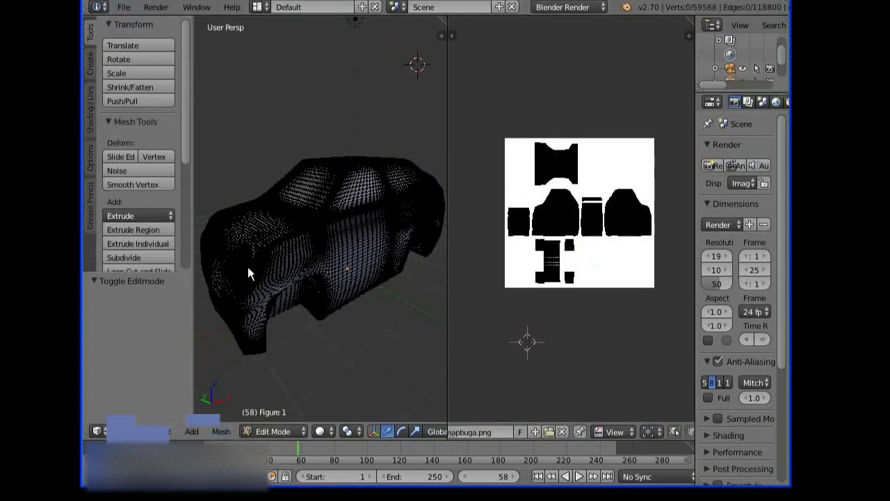
left_click(124, 8)
mouse_move(145, 254)
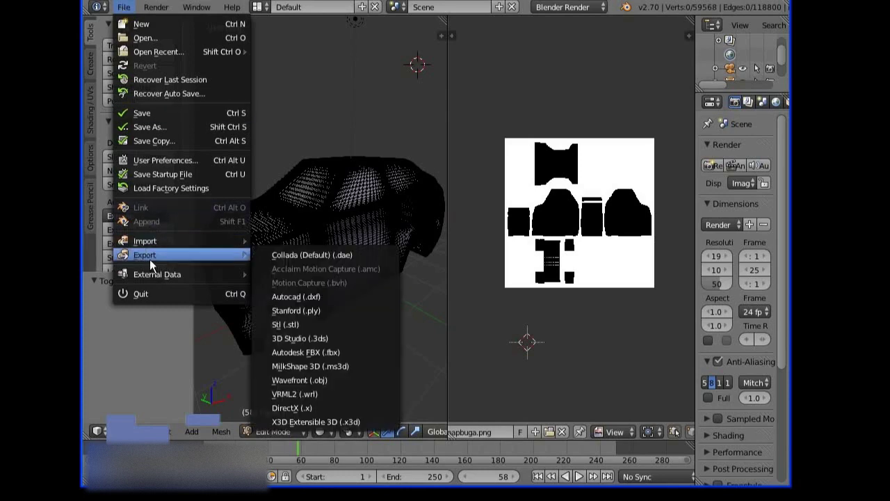
- Export the car as Wavefront OBJ, then load bitmapbuga as material01's ambient texture
left_click(304, 380)
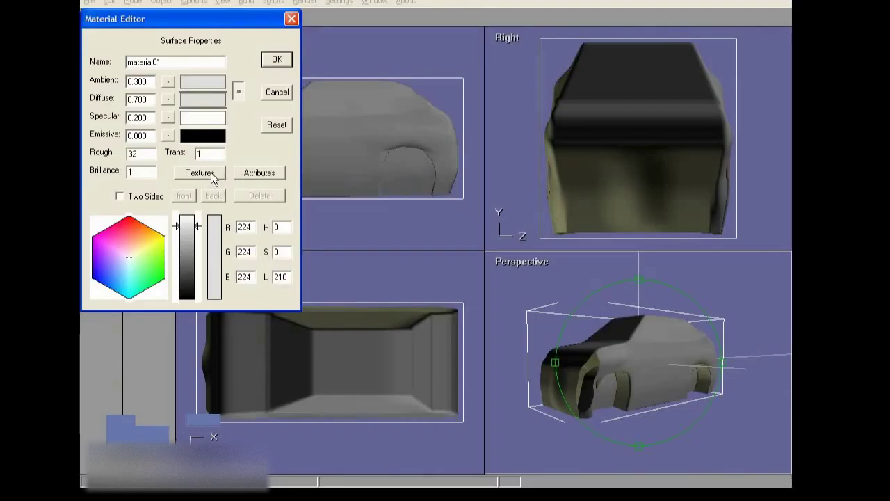
left_click(209, 174)
left_click(229, 73)
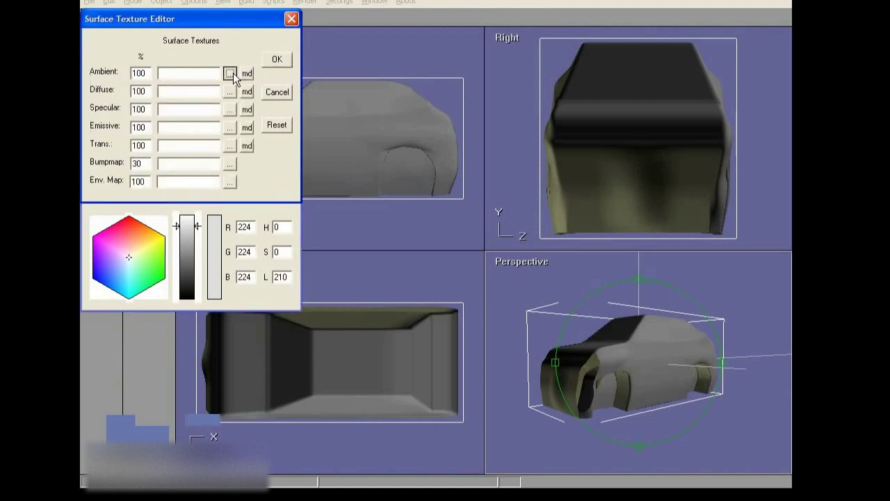
left_click(125, 138)
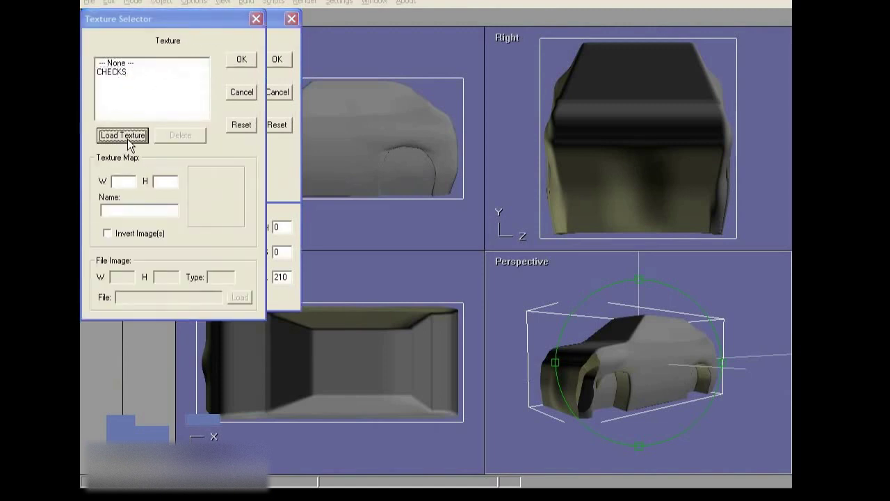
left_click(243, 62)
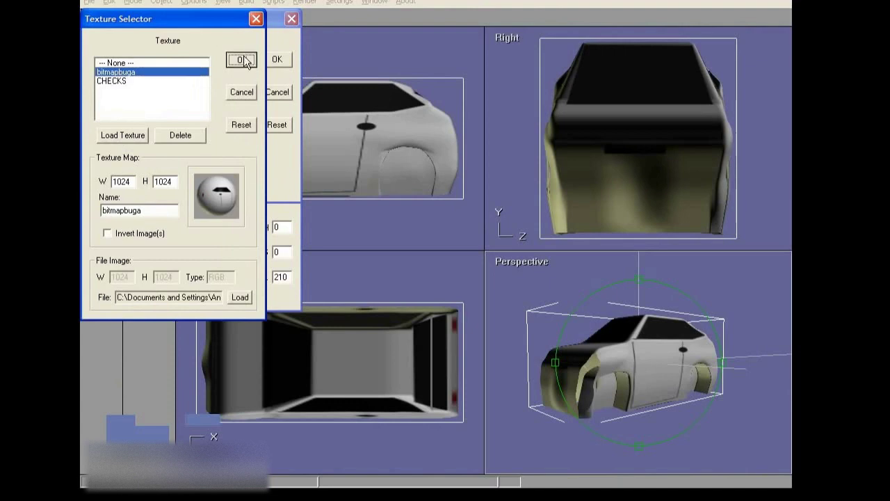
- Copy the bitmapbuga texture name into material01's Diffuse texture field
double_click(203, 75)
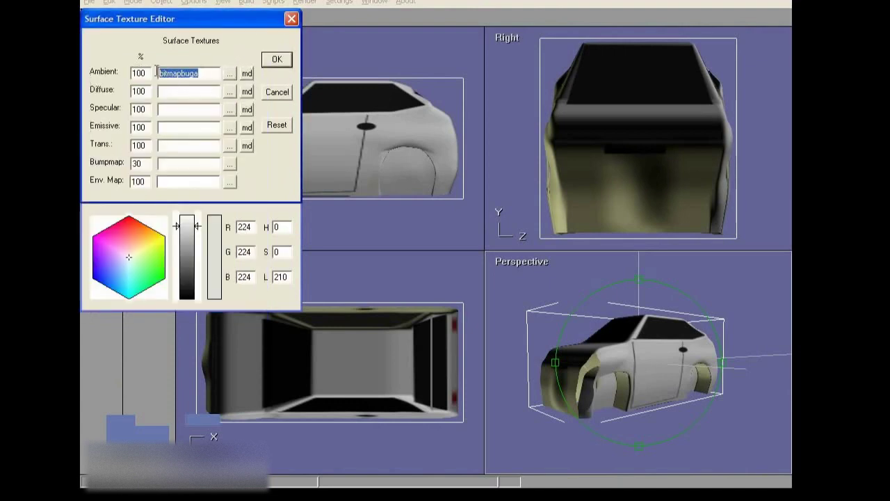
right_click(211, 71)
left_click(235, 108)
left_click(204, 93)
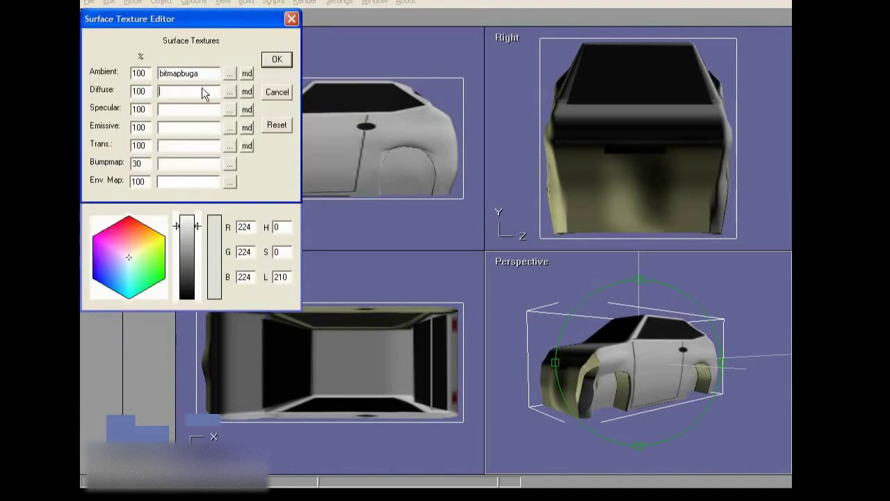
right_click(197, 94)
left_click(224, 141)
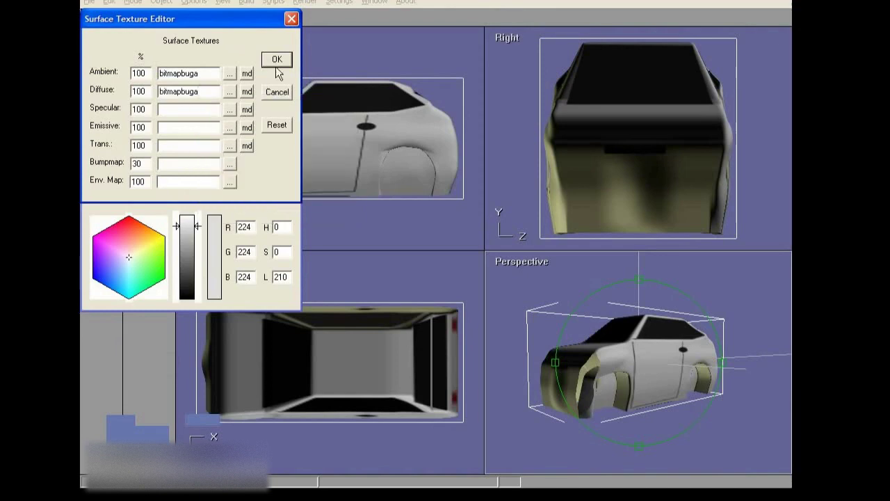
- Paste bitmapbuga into the Specular field and confirm the texture and material settings
double_click(202, 91)
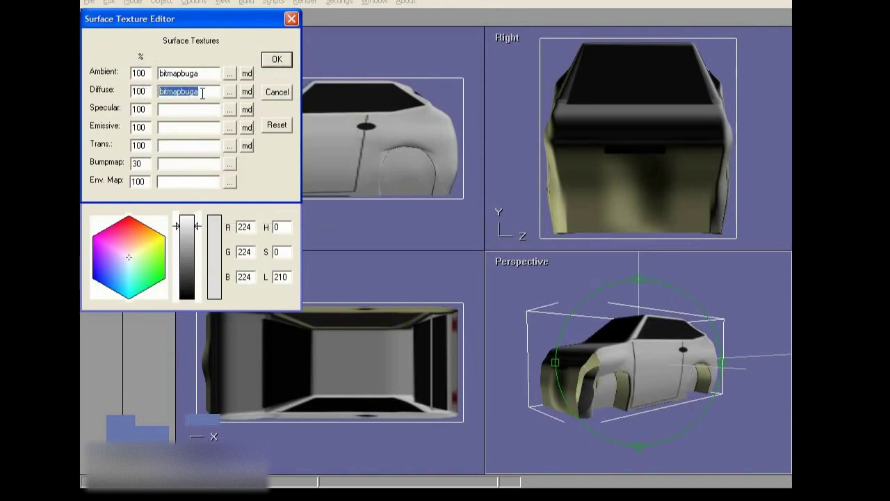
right_click(202, 92)
left_click(233, 138)
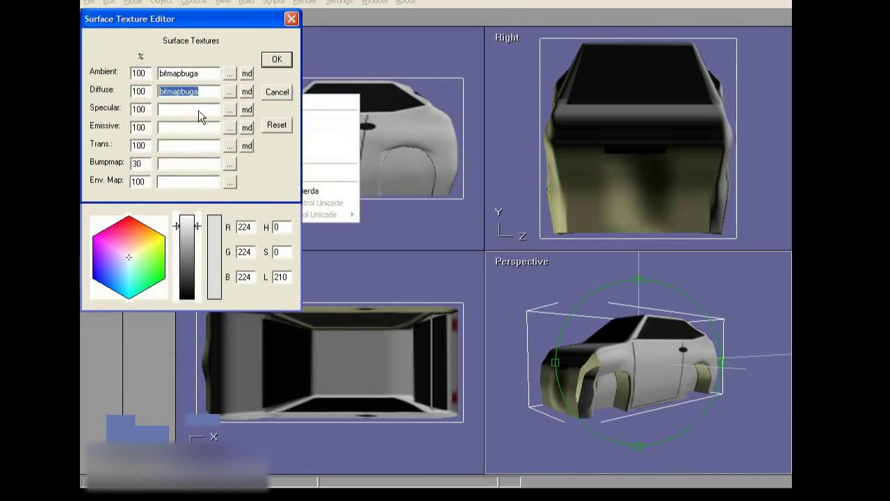
right_click(199, 111)
left_click(236, 159)
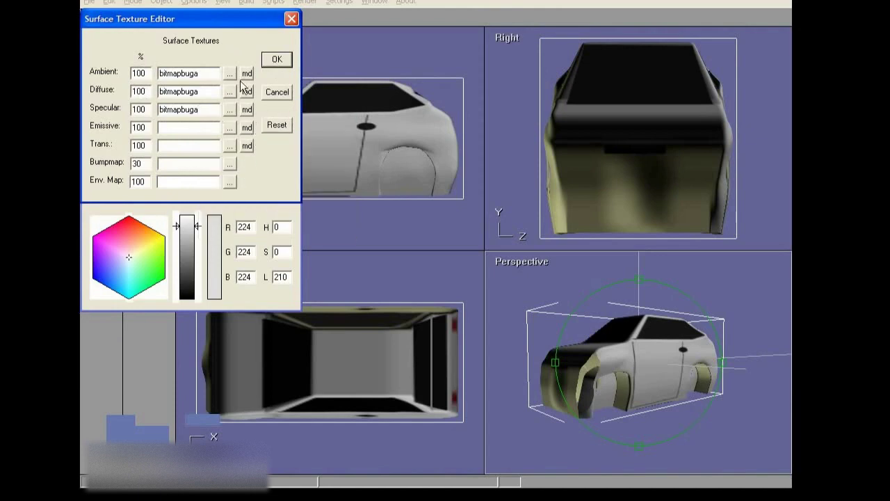
left_click(276, 62)
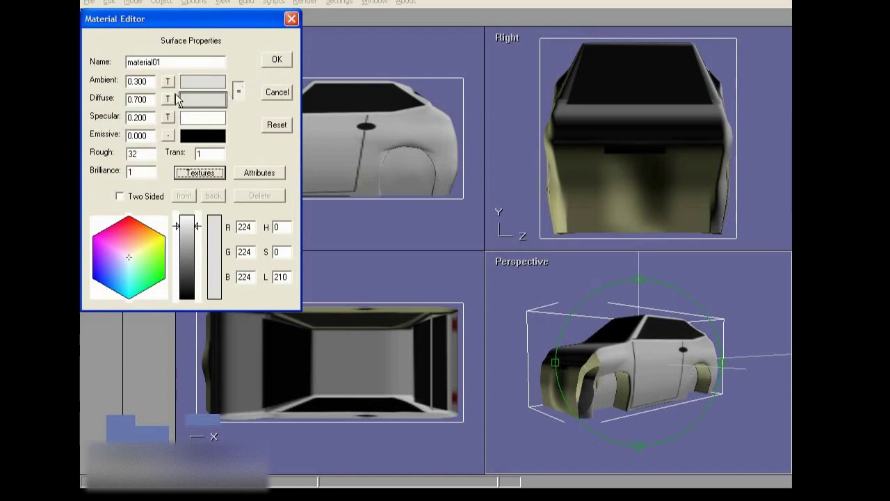
left_click(278, 60)
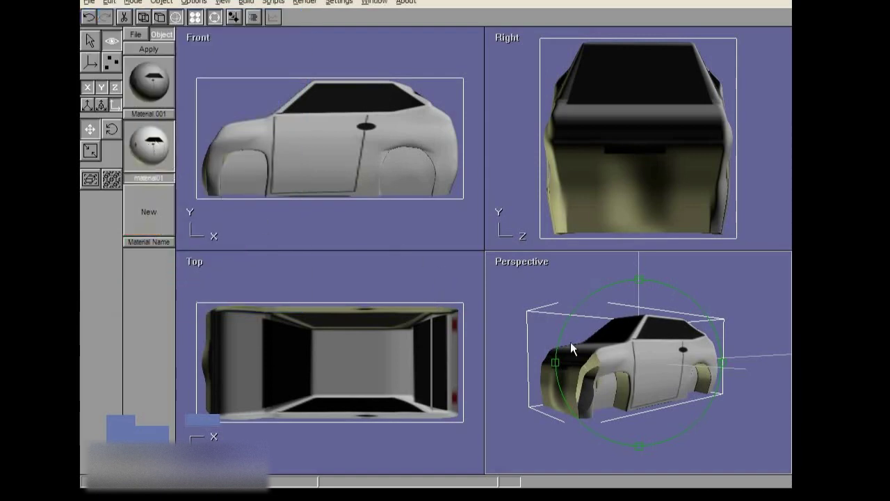
- Orbit the Perspective view to inspect the textured car, ending on a straight-on rear view
mouse_move(651, 322)
left_mouse_down()
mouse_move(570, 312)
mouse_move(616, 343)
mouse_move(624, 361)
mouse_move(682, 355)
mouse_move(616, 361)
mouse_move(748, 347)
mouse_move(572, 354)
mouse_move(630, 358)
mouse_move(502, 274)
left_mouse_up()
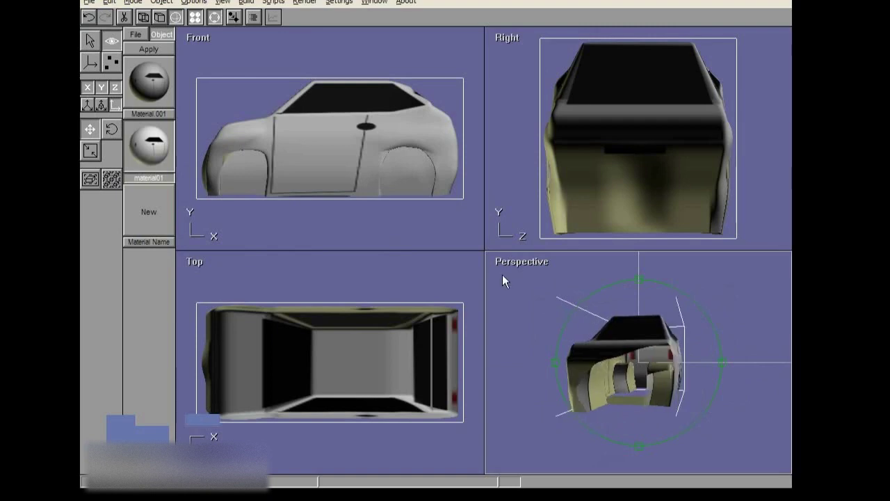
left_click(511, 261)
left_click(508, 267)
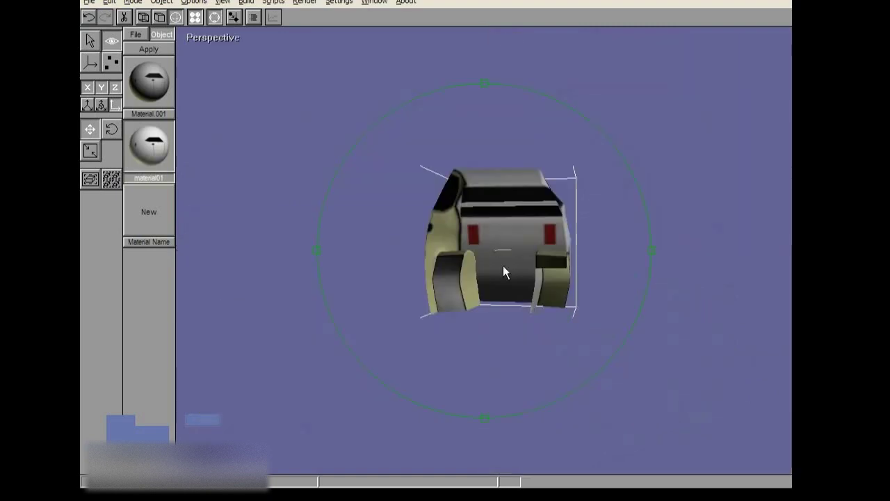
left_click(304, 2)
left_click(317, 24)
mouse_move(598, 344)
left_mouse_down()
mouse_move(539, 335)
mouse_move(532, 342)
left_mouse_up()
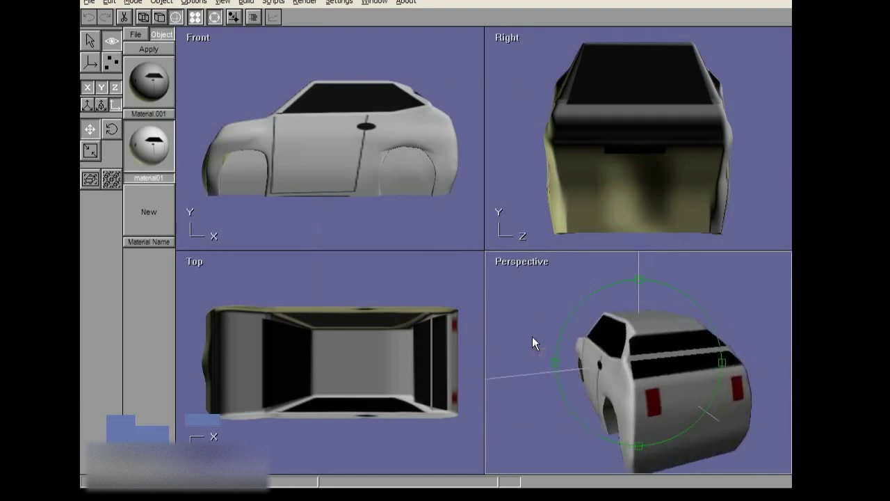
mouse_move(534, 338)
left_mouse_down()
mouse_move(685, 337)
mouse_move(566, 334)
mouse_move(661, 354)
mouse_move(613, 339)
mouse_move(631, 313)
left_mouse_up()
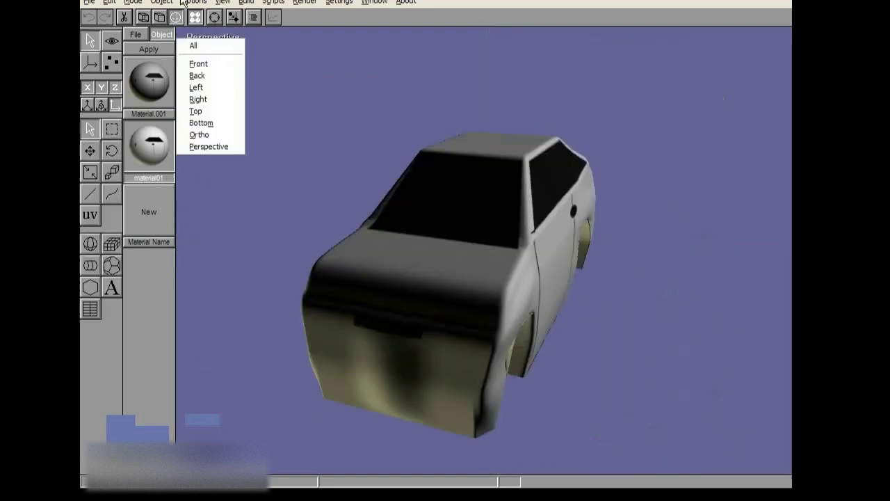
- Switch to the 1+3 Views layout with a large Front view
left_click(202, 145)
left_click(193, 2)
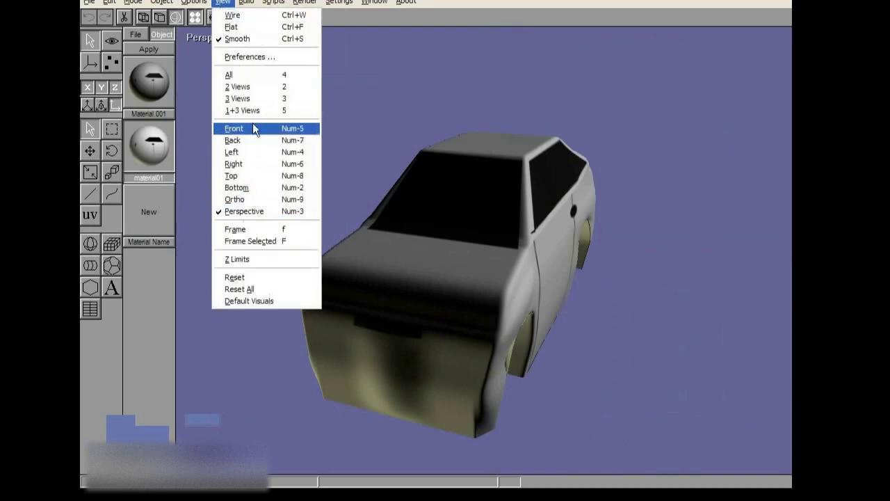
left_click(260, 112)
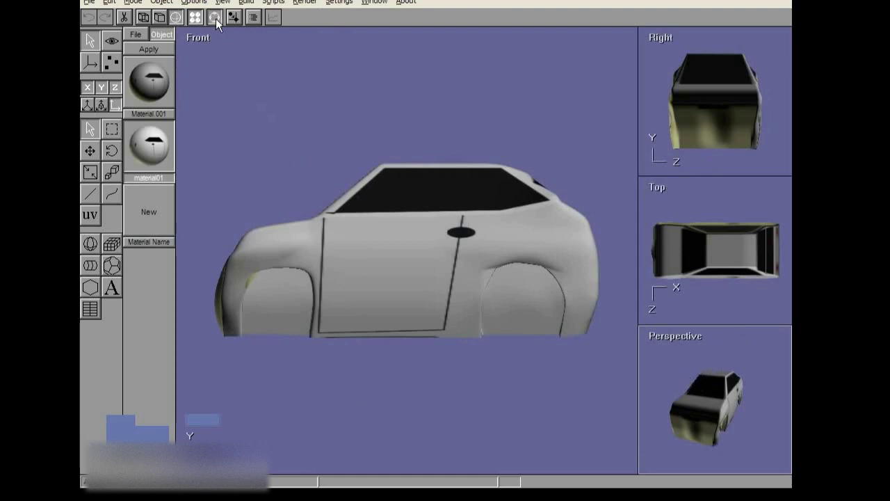
mouse_move(708, 386)
right_mouse_down()
mouse_move(664, 376)
mouse_move(739, 380)
mouse_move(613, 334)
right_mouse_up()
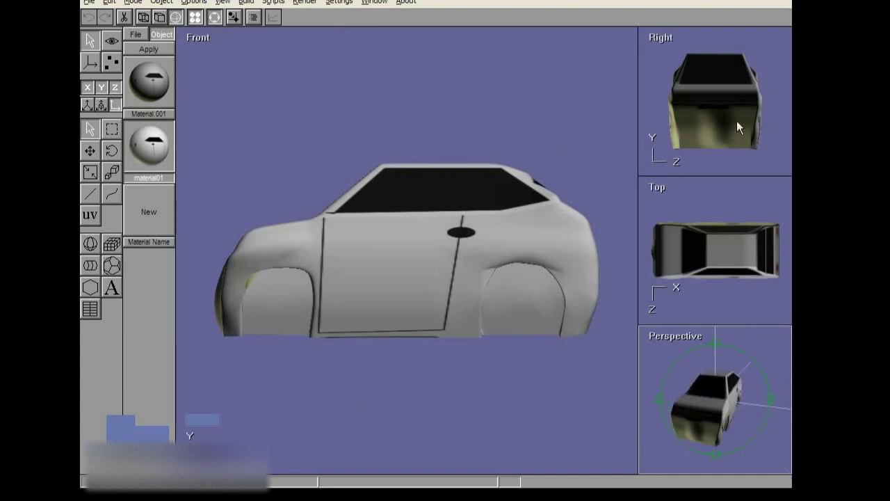
- Set the large view to User1 and render a 400×300 antialiased test image, then close it
left_click(199, 39)
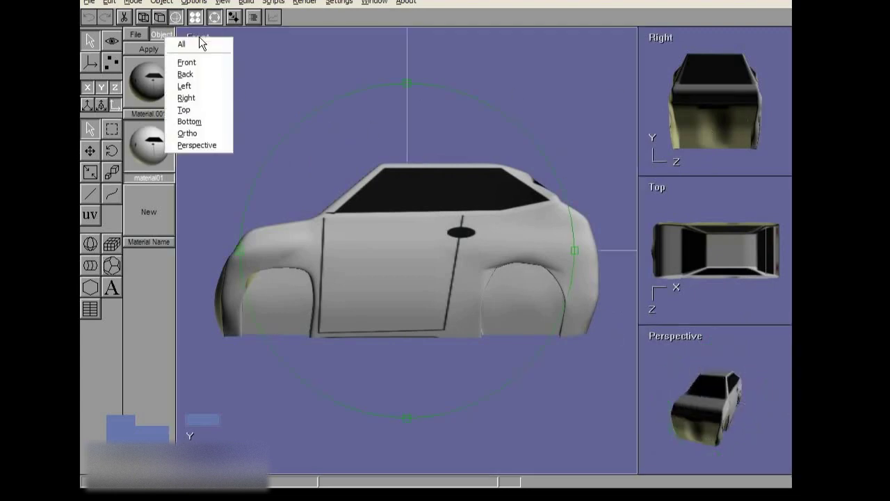
left_click(185, 123)
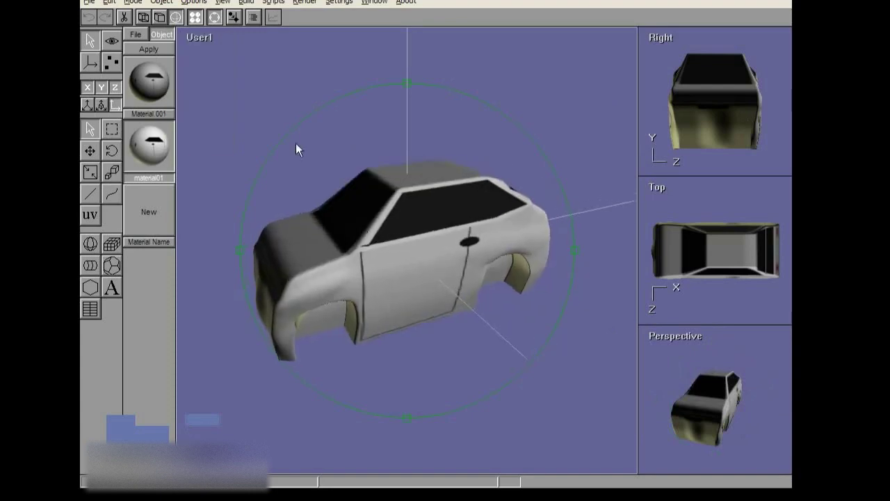
left_click(304, 2)
left_click(324, 15)
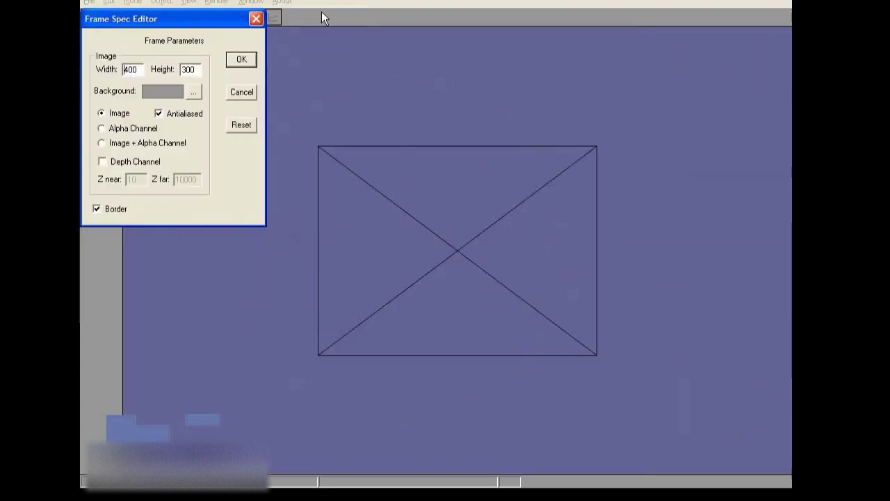
left_click(240, 60)
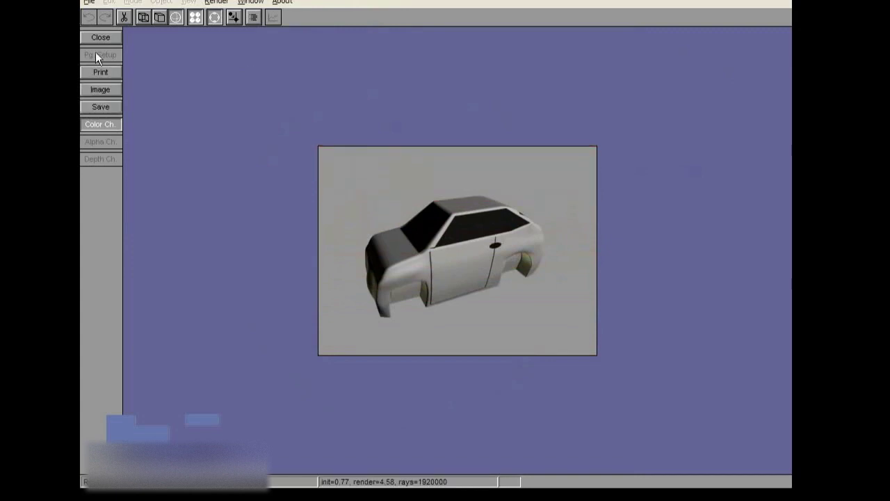
left_click(120, 37)
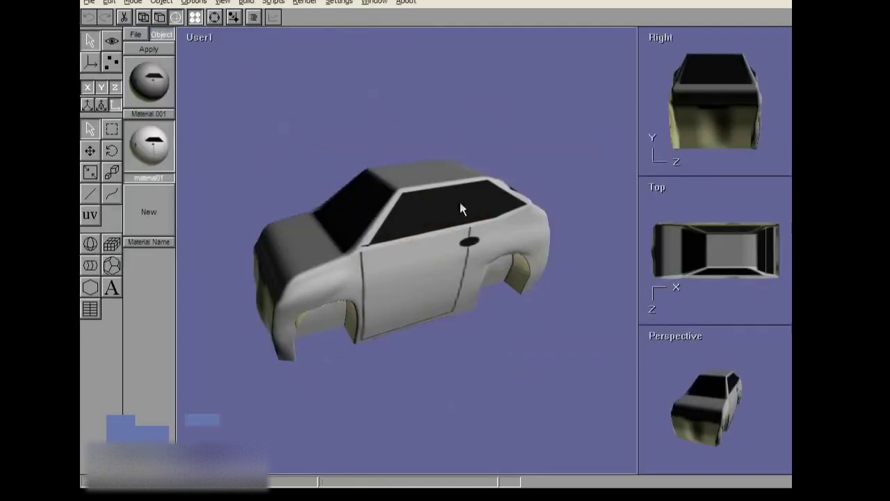
- Change the Top viewport to Left, frame the car, and orbit the small Perspective view
left_click(658, 186)
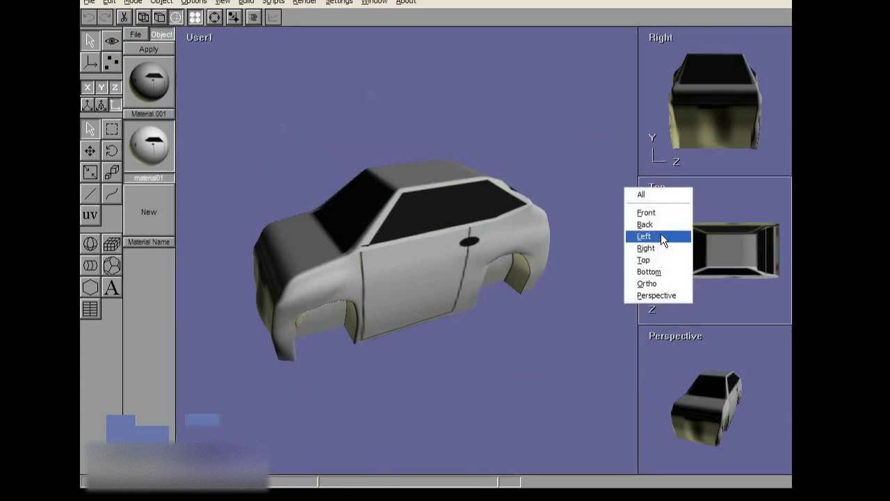
left_click(661, 235)
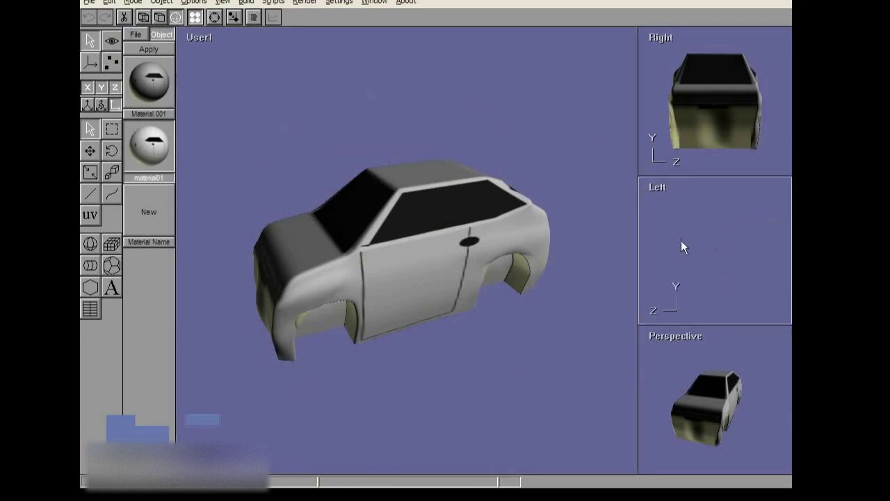
left_click(110, 40)
left_click(108, 183)
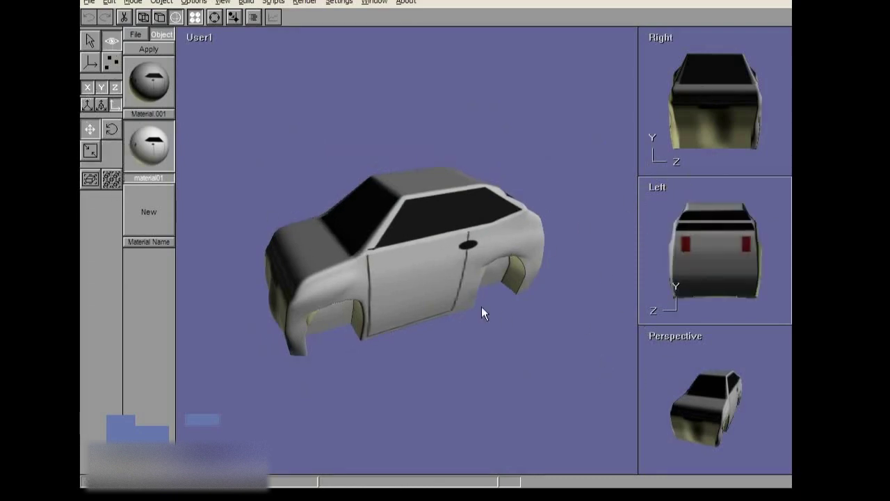
left_click(726, 359)
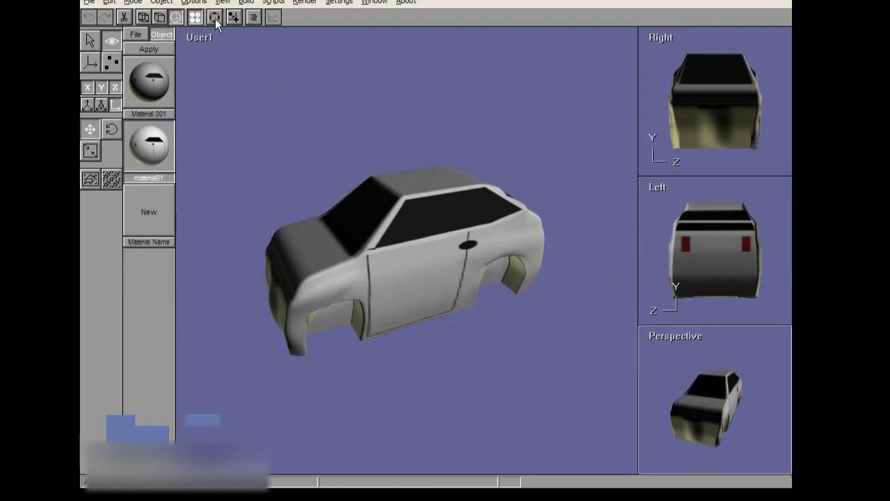
mouse_move(734, 394)
left_mouse_down()
mouse_move(705, 374)
mouse_move(666, 408)
left_mouse_up()
- Render the car from the rear three-quarter angle and close the render
left_click(304, 2)
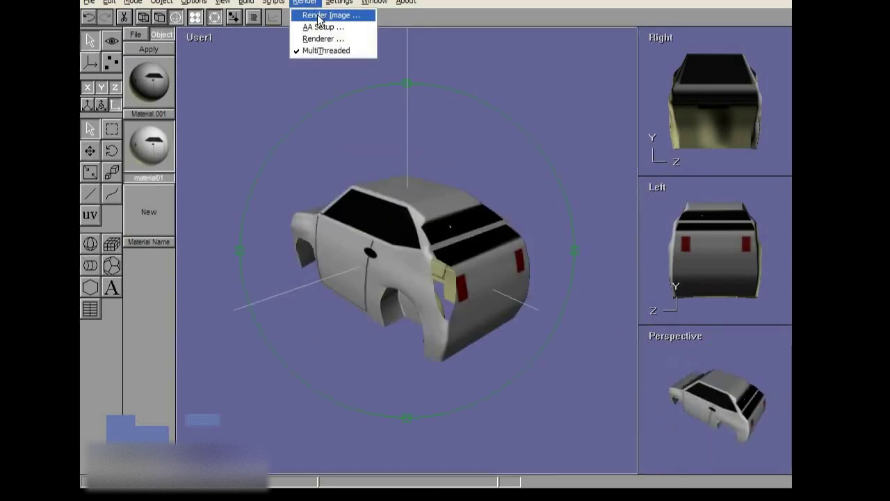
left_click(327, 14)
left_click(252, 64)
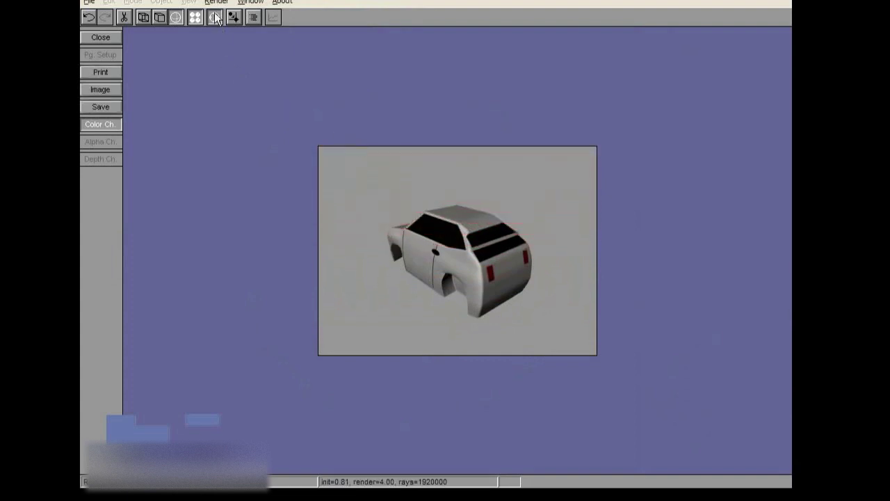
left_click(102, 41)
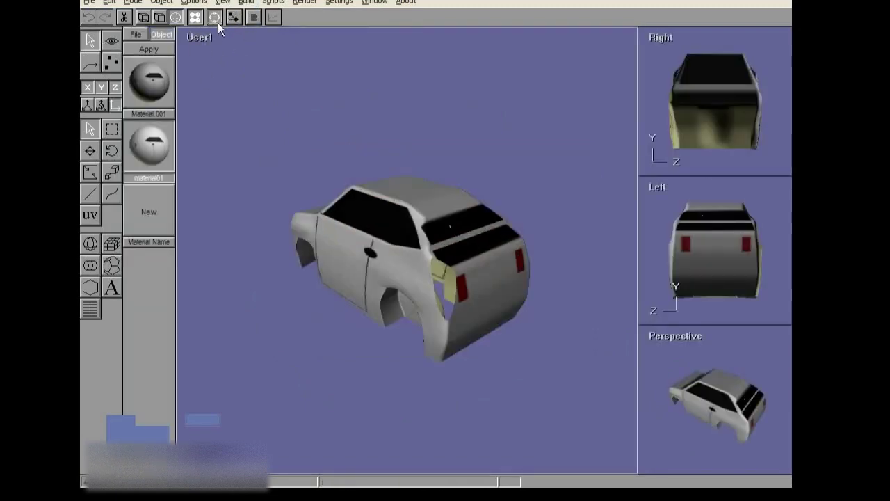
- Orbit the User1 view to the car's front-left and render it again, then close the render
left_click(217, 21)
left_click_drag(448, 254, 488, 242)
left_click(304, 2)
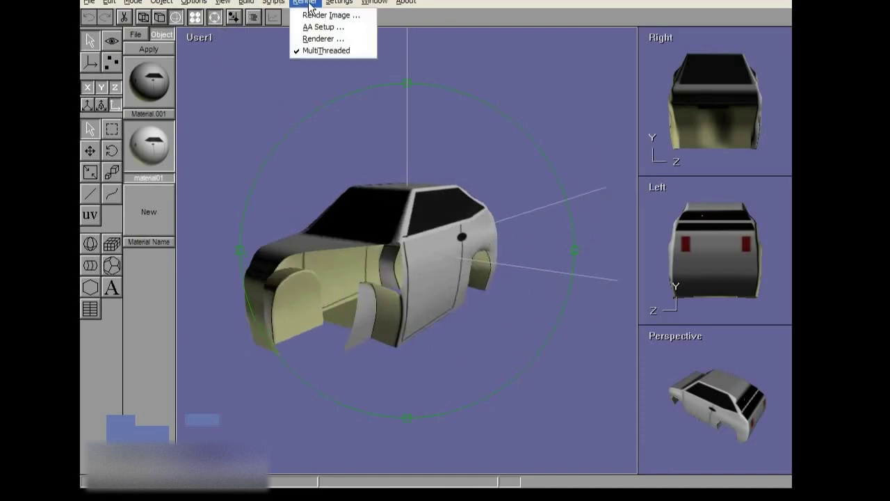
left_click(315, 16)
left_click(251, 62)
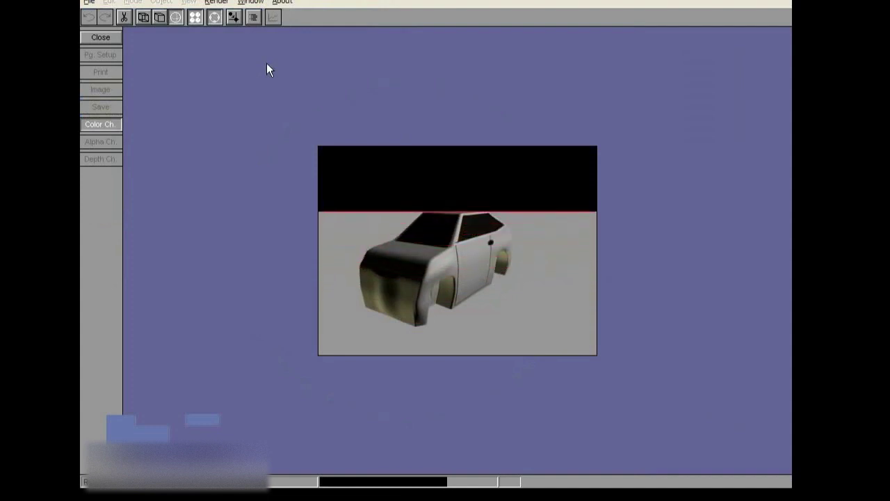
left_click(100, 38)
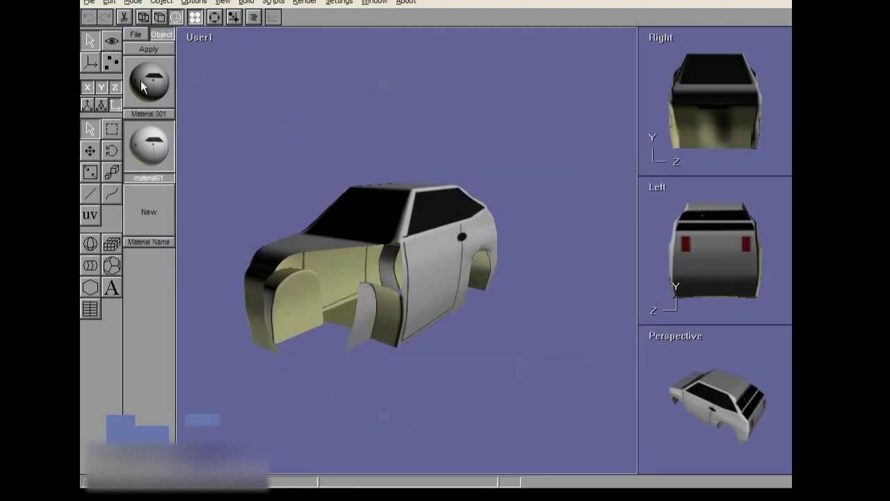
- Display the car fully textured in the main view, then close the aTube Catcher popup
left_click(113, 42)
left_click(118, 176)
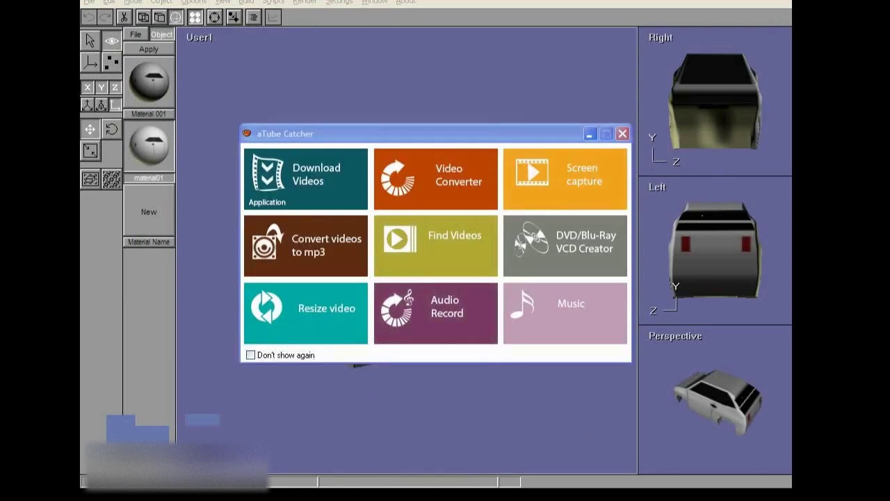
left_click(601, 171)
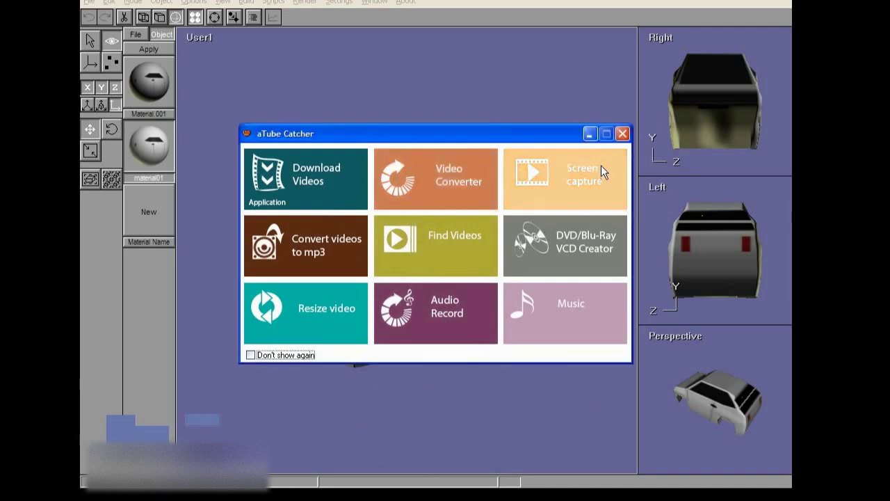
left_click(601, 172)
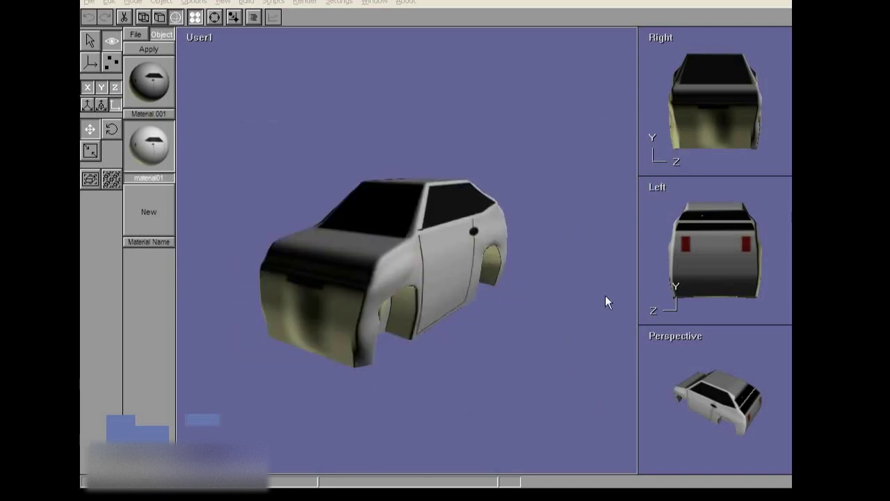